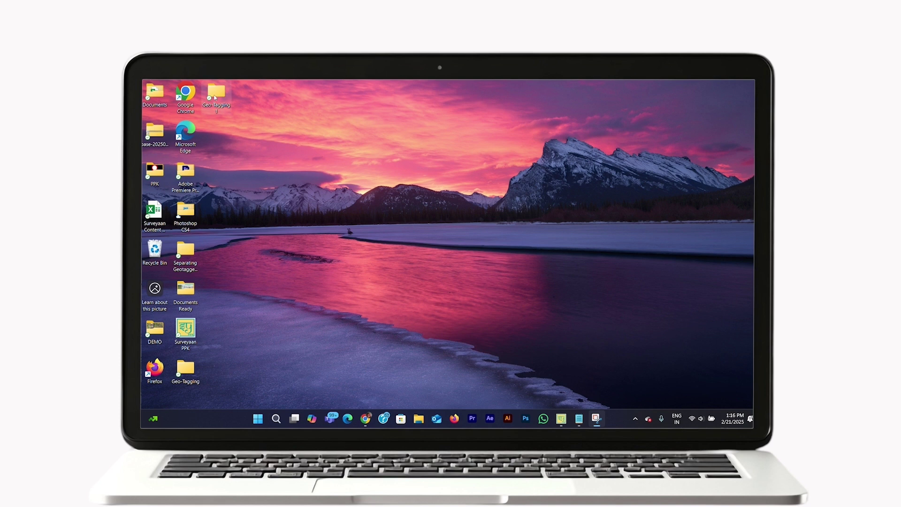
Step: Open the Geo-Tagging 1 folder on the desktop and review its BASE, IMAGE and ROVER folders
{"action": "double_click", "coordinate": [215, 94]}
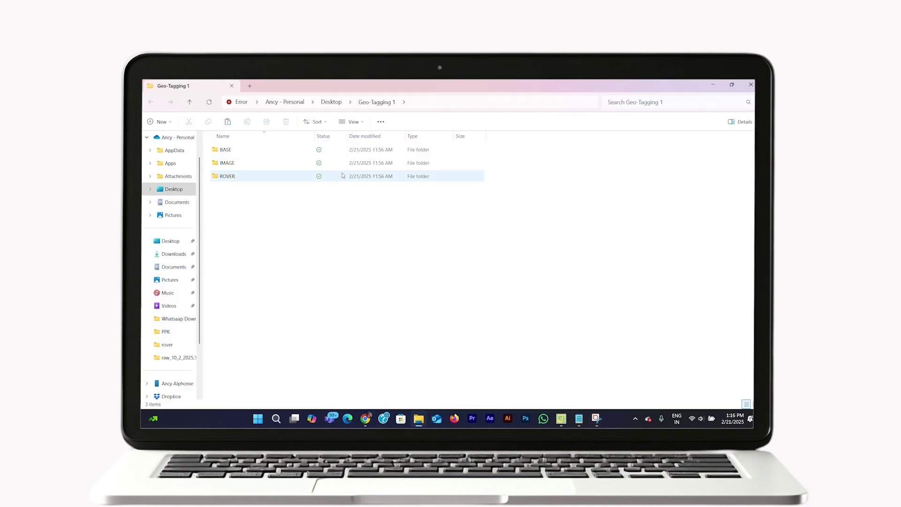
{"action": "left_click", "coordinate": [282, 154]}
{"action": "left_click", "coordinate": [276, 164]}
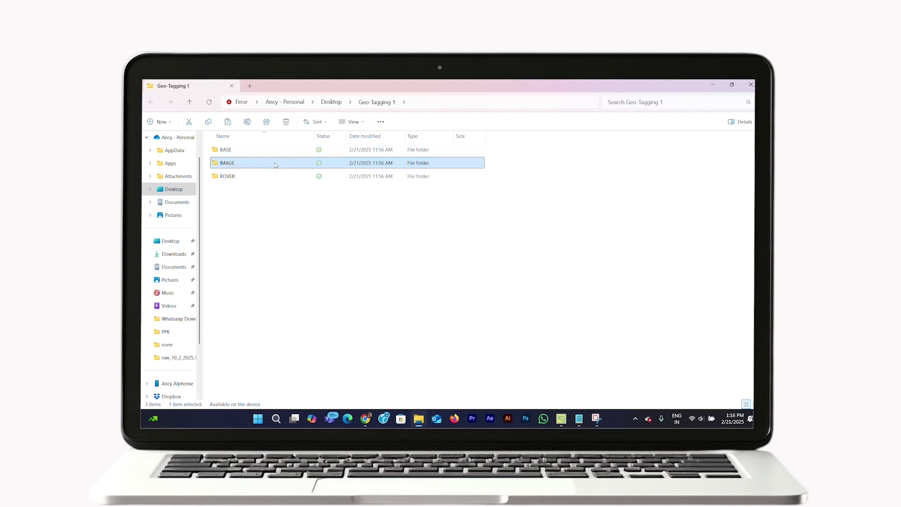
{"action": "left_click", "coordinate": [266, 176]}
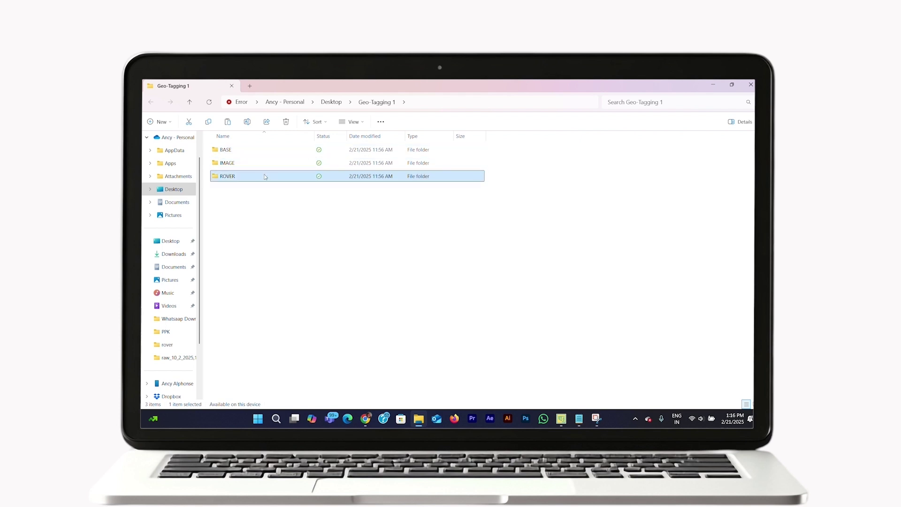
Step: Open the rover folder inside ROVER and compare the sizes of its two UBX files
{"action": "double_click", "coordinate": [265, 176]}
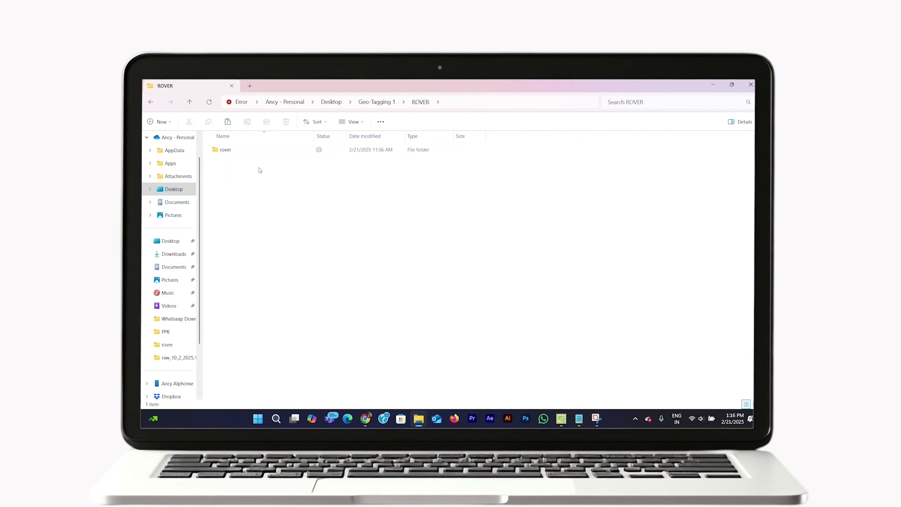
{"action": "left_click", "coordinate": [252, 157]}
{"action": "double_click", "coordinate": [253, 156]}
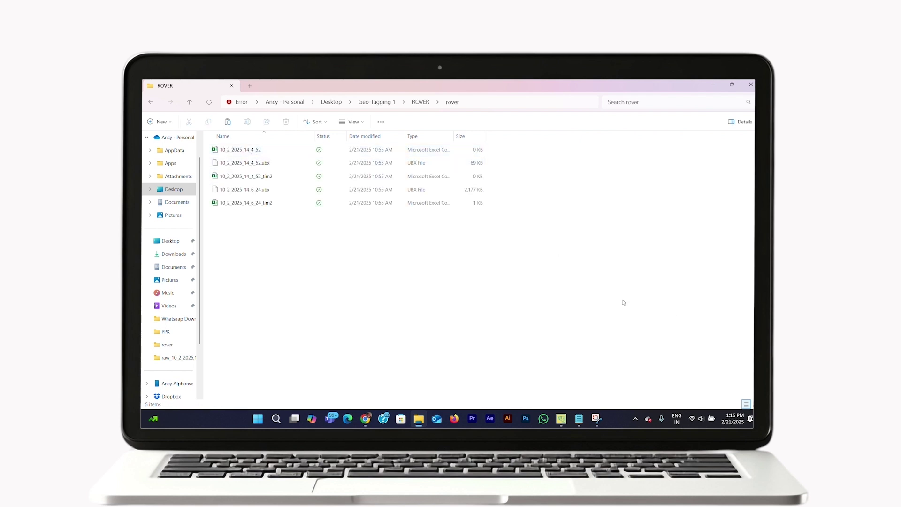
{"action": "left_click", "coordinate": [468, 191]}
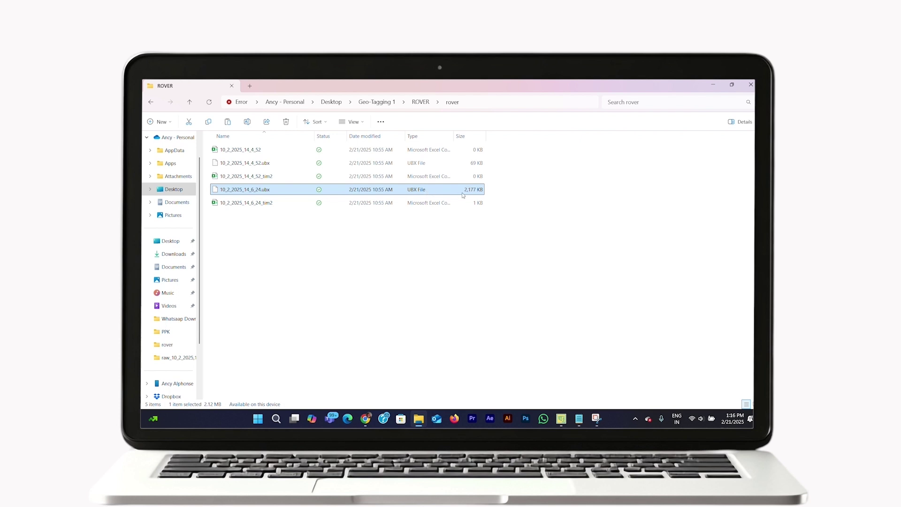
{"action": "left_click", "coordinate": [478, 164]}
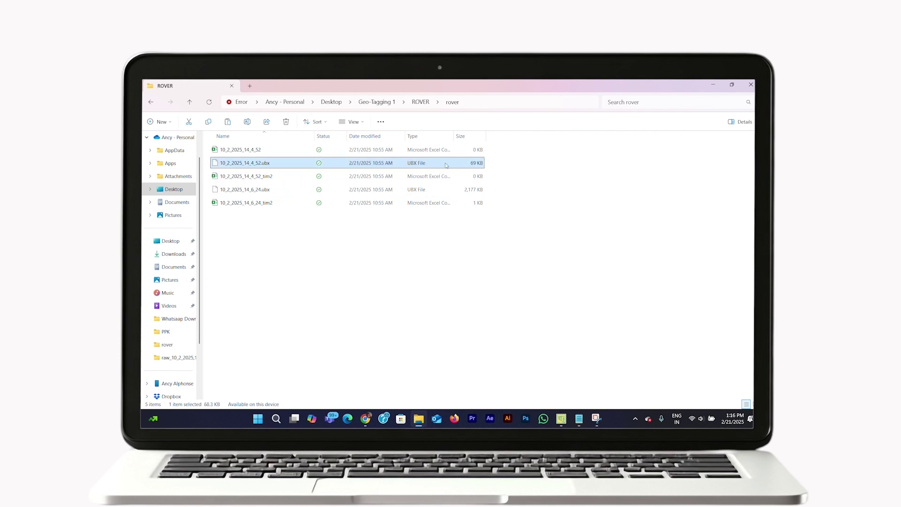
{"action": "left_click", "coordinate": [479, 191]}
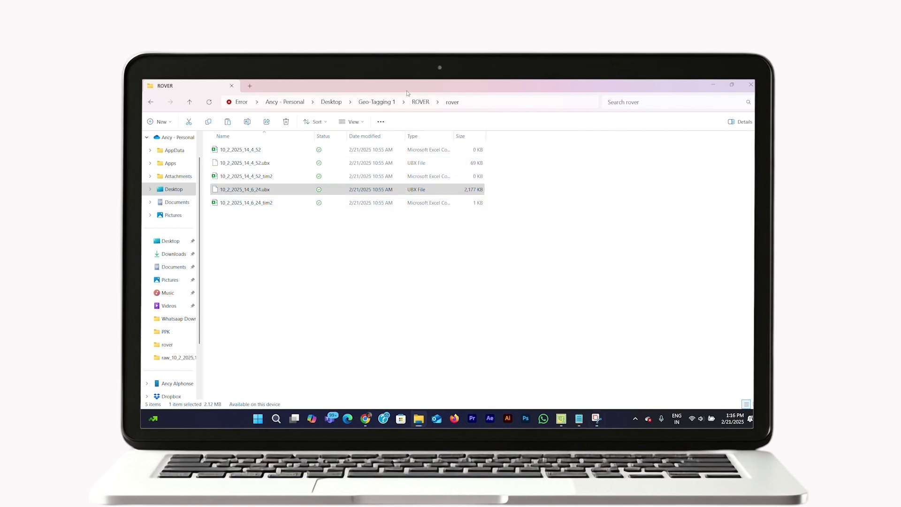
Step: Go to the base folder inside Geo-Tagging 1's BASE folder and examine its JSON, NAV and OBS files
{"action": "left_click", "coordinate": [190, 103]}
{"action": "left_click", "coordinate": [190, 103]}
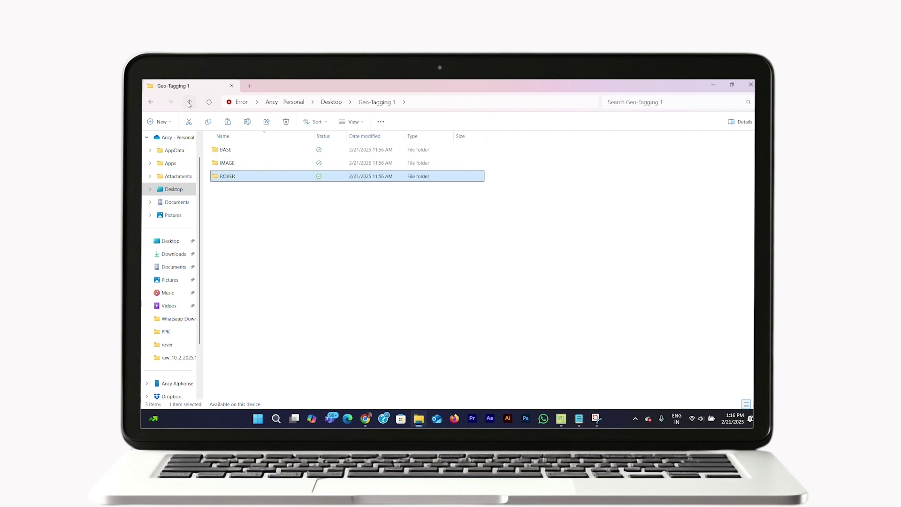
{"action": "left_click", "coordinate": [234, 150]}
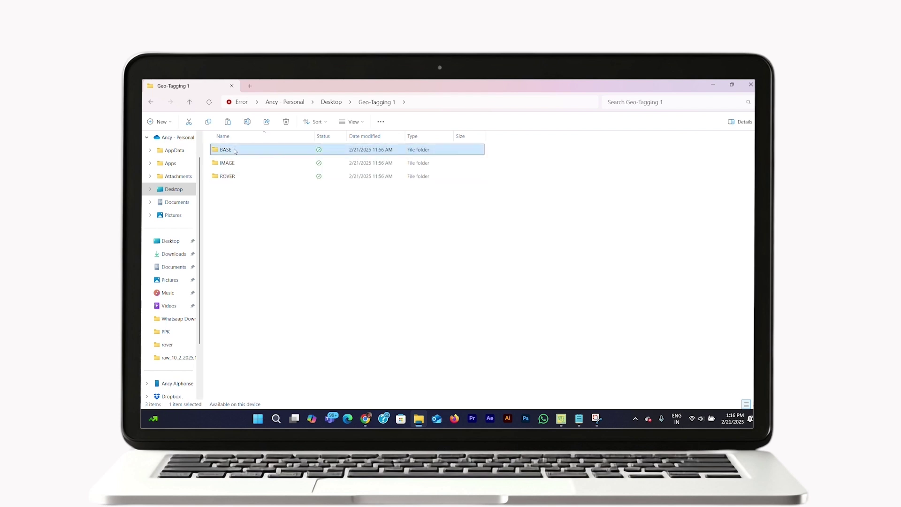
{"action": "double_click", "coordinate": [235, 151]}
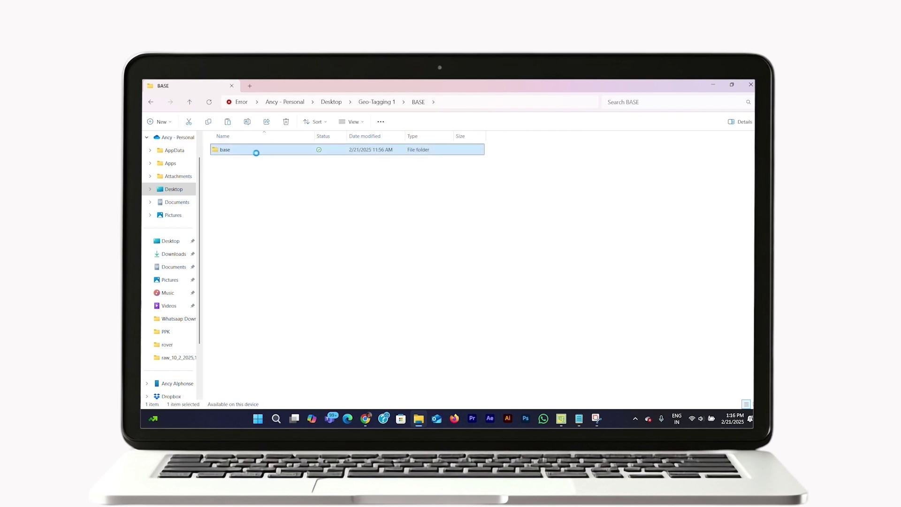
{"action": "double_click", "coordinate": [257, 155]}
{"action": "left_click", "coordinate": [431, 150]}
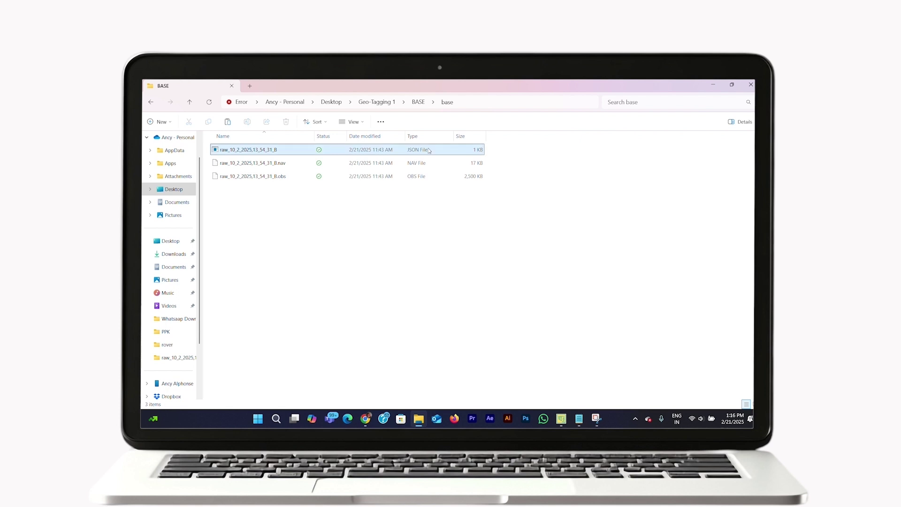
{"action": "left_click", "coordinate": [429, 163]}
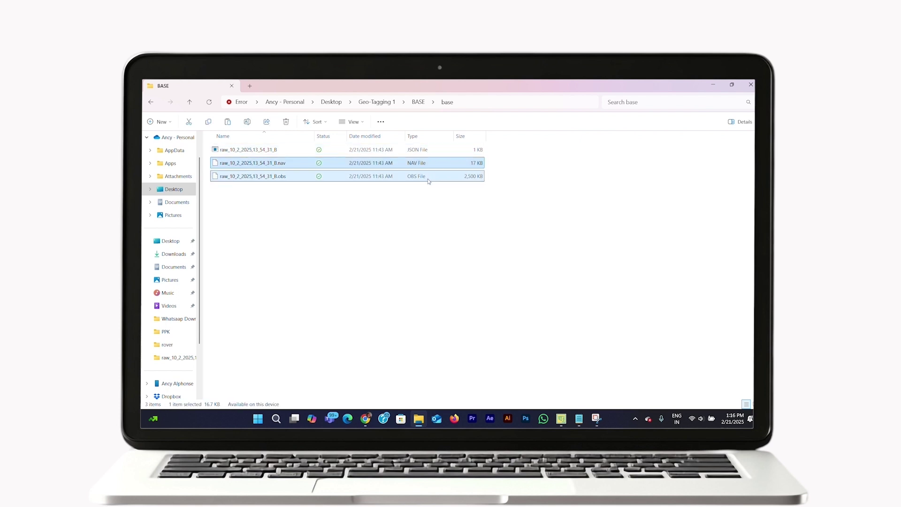
{"action": "left_click", "coordinate": [433, 177]}
{"action": "left_click", "coordinate": [449, 245]}
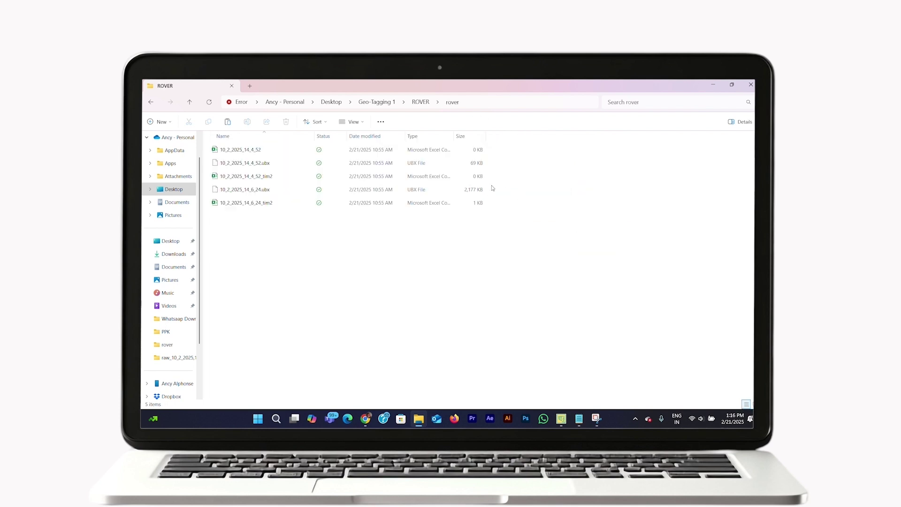
Step: Recheck which of the two UBX files in the rover folder has the larger file size
{"action": "left_click", "coordinate": [475, 189]}
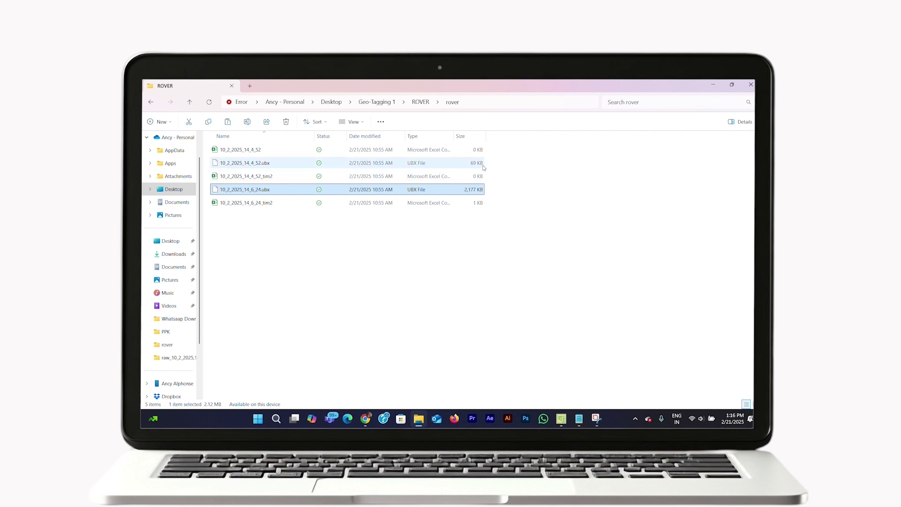
{"action": "left_click", "coordinate": [446, 164]}
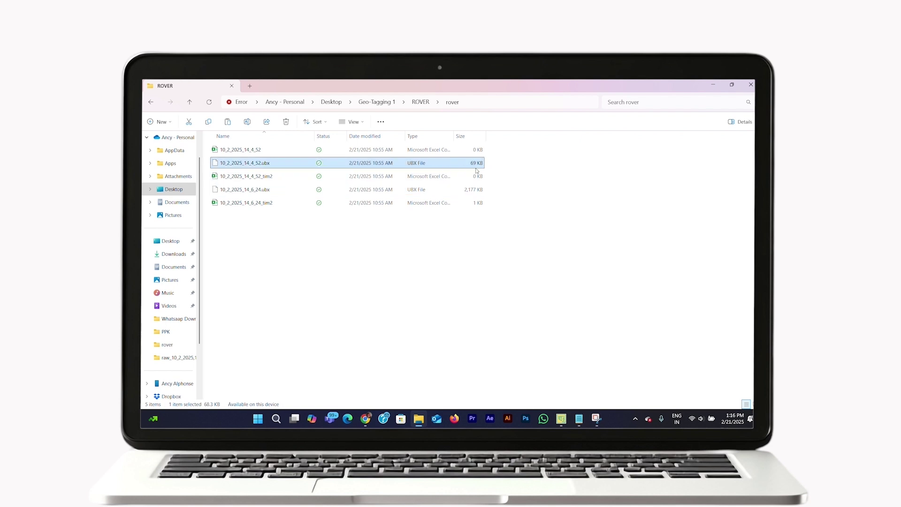
{"action": "left_click", "coordinate": [480, 190]}
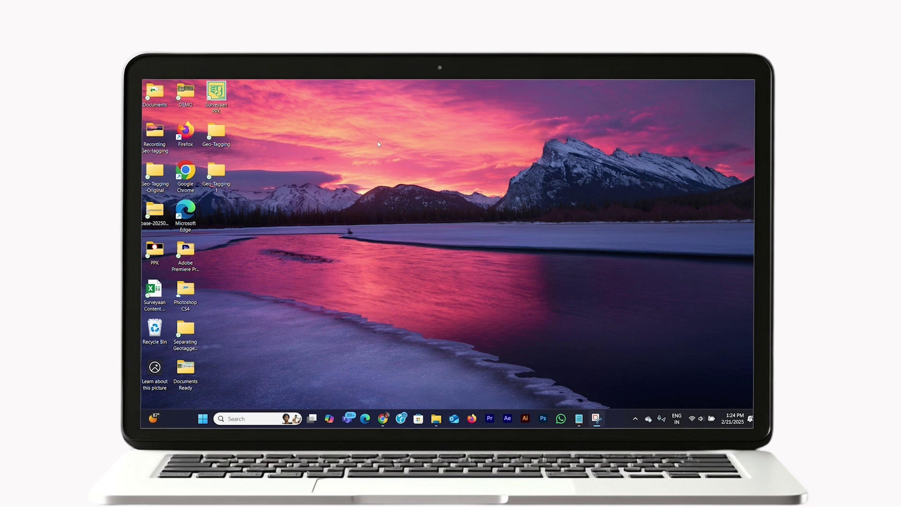
Step: Launch Surveyaan PPK and convert 10_2_2025_14_6_24.ubx from Geo-Tagging 1's ROVER/rover folder to RINEX
{"action": "left_click", "coordinate": [216, 93]}
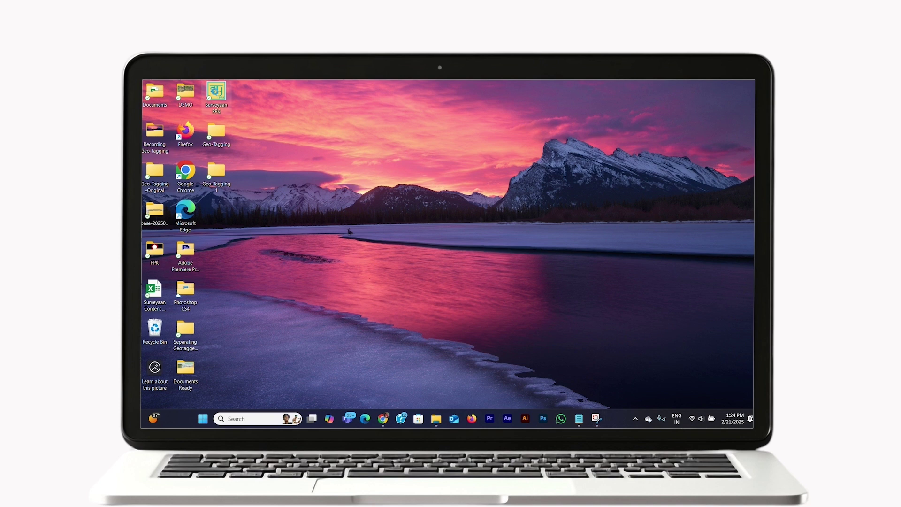
{"action": "double_click", "coordinate": [216, 94]}
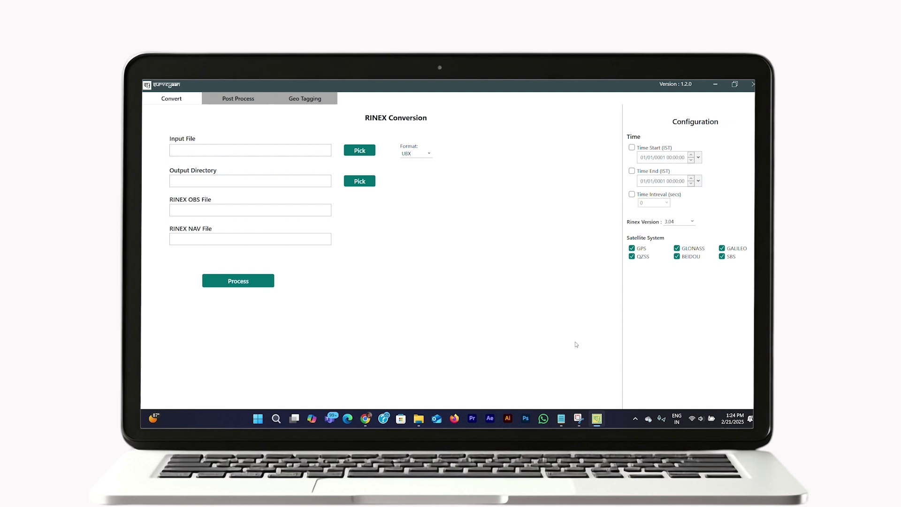
{"action": "left_click", "coordinate": [360, 150]}
{"action": "double_click", "coordinate": [388, 146]}
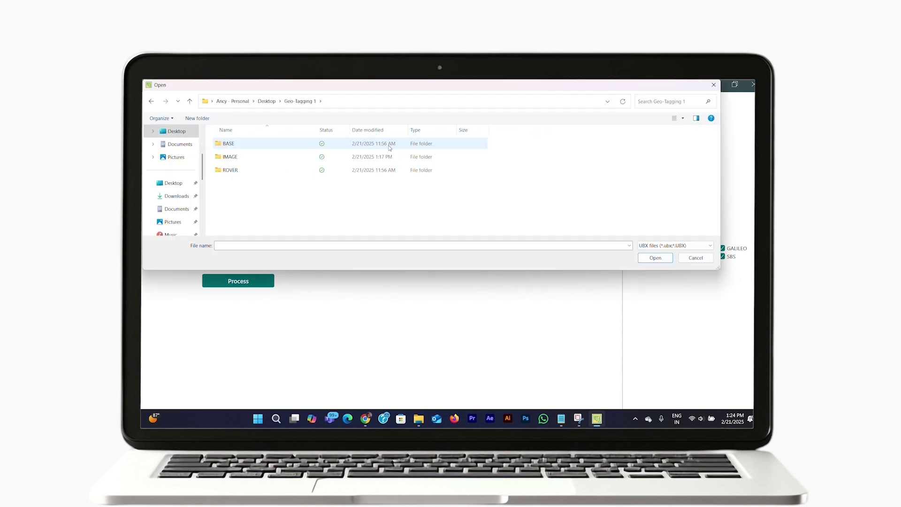
{"action": "double_click", "coordinate": [241, 172]}
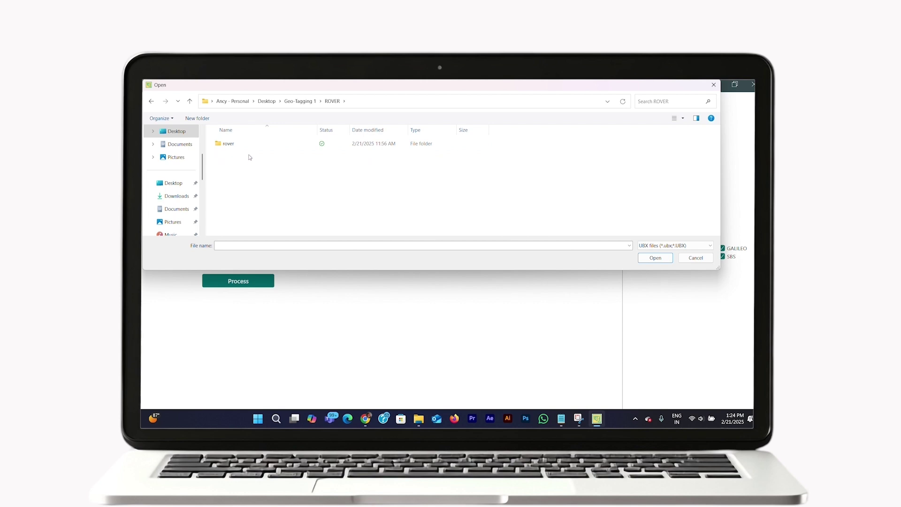
{"action": "left_click", "coordinate": [252, 146]}
{"action": "double_click", "coordinate": [252, 146]}
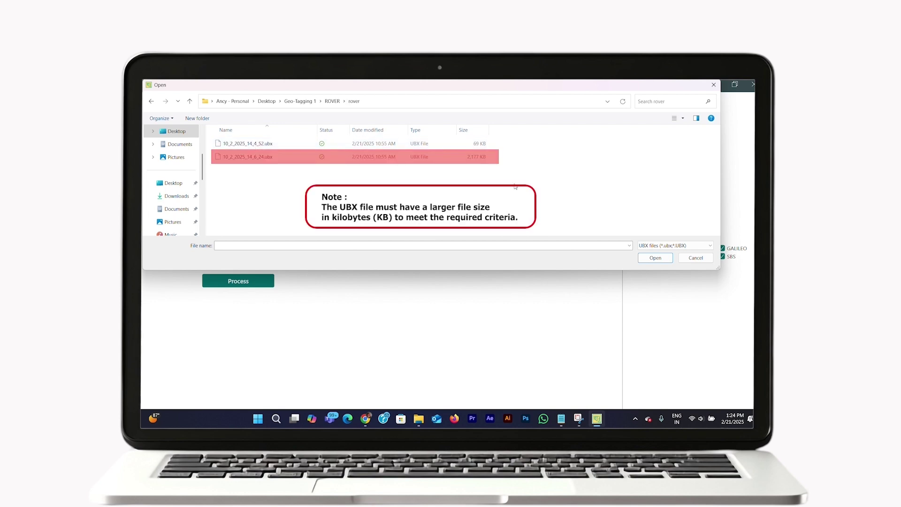
{"action": "left_click", "coordinate": [347, 160]}
{"action": "left_click", "coordinate": [655, 258]}
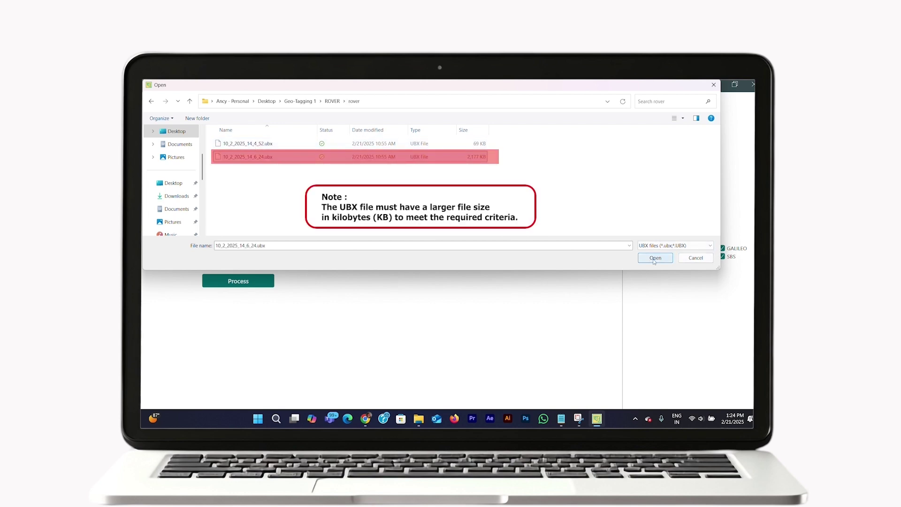
{"action": "left_click", "coordinate": [236, 283]}
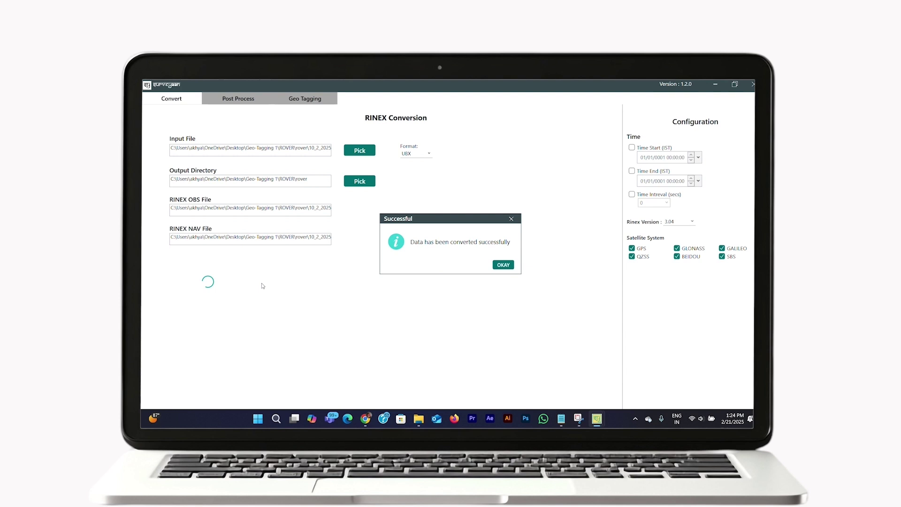
Step: Load 10_2_2025_14_6_24.obs from Geo-Tagging 1's ROVER/rover folder as the rover file for post-processing
{"action": "left_click", "coordinate": [236, 99]}
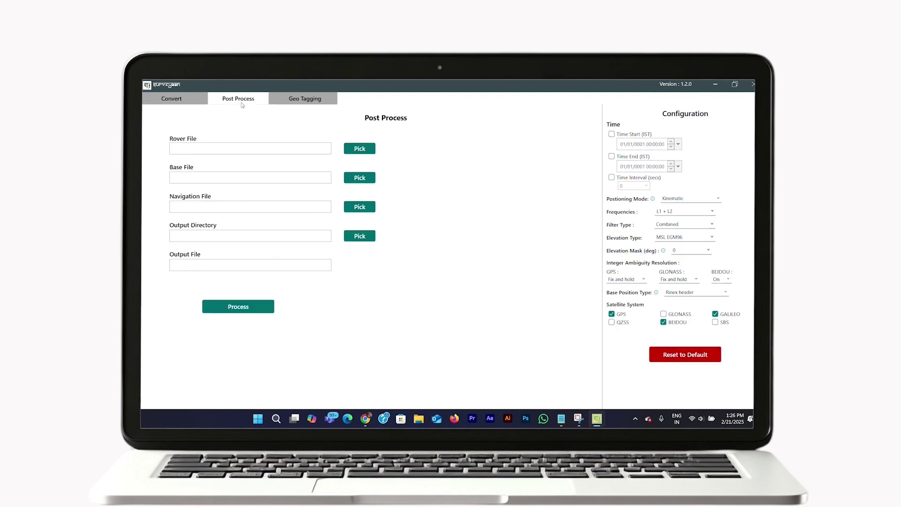
{"action": "left_click", "coordinate": [362, 148]}
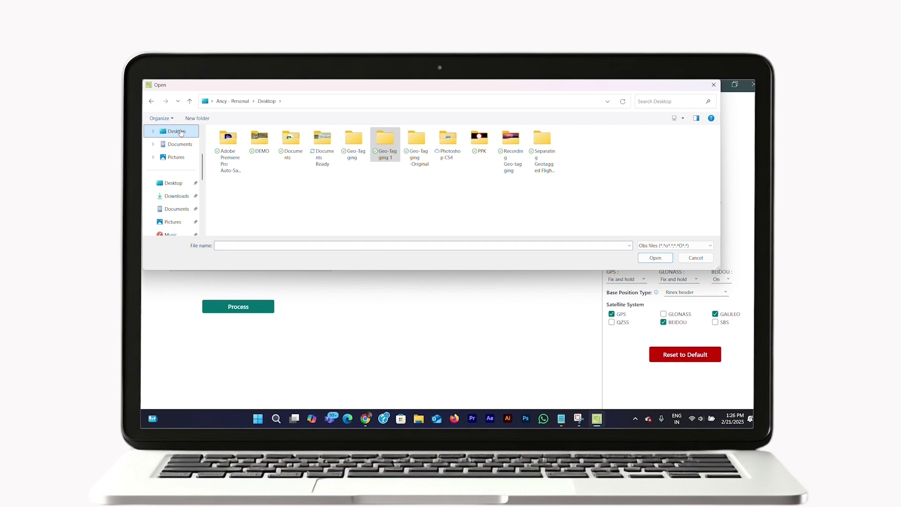
{"action": "left_click", "coordinate": [387, 144]}
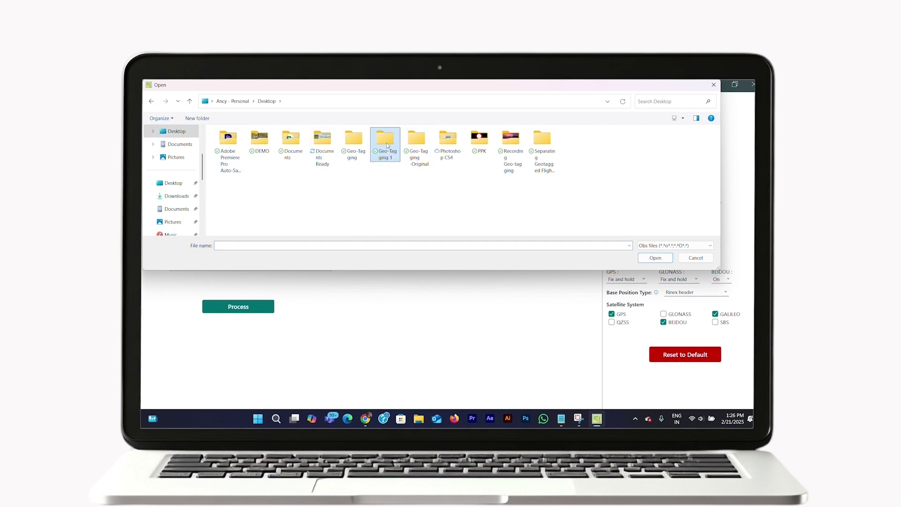
{"action": "double_click", "coordinate": [387, 145]}
{"action": "double_click", "coordinate": [270, 169]}
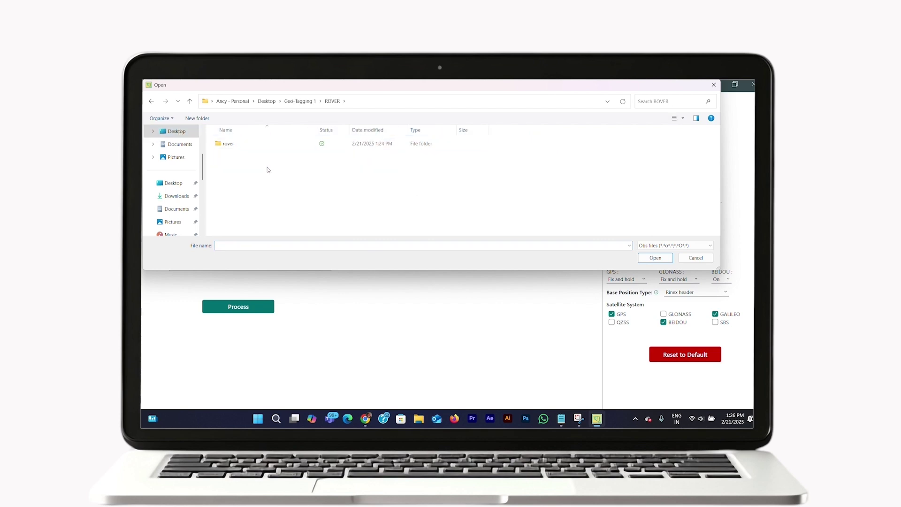
{"action": "double_click", "coordinate": [272, 143]}
{"action": "left_click", "coordinate": [277, 143]}
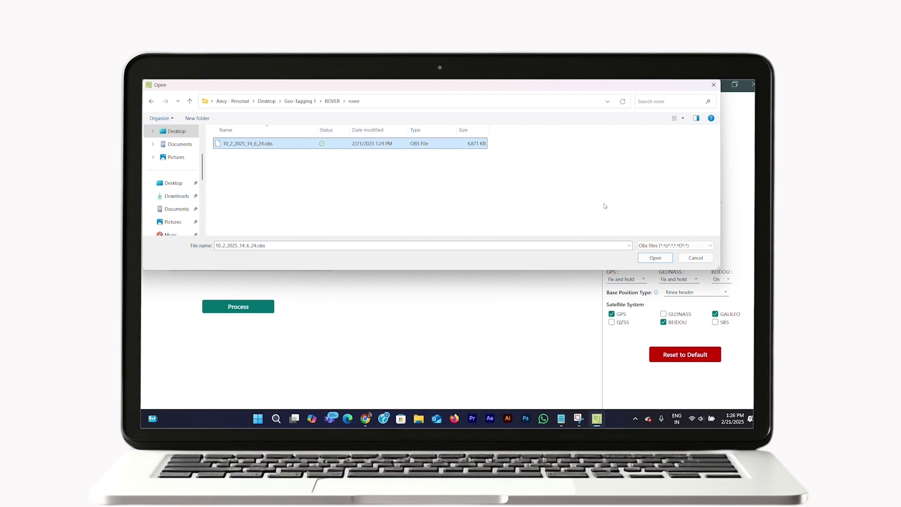
{"action": "left_click", "coordinate": [655, 258]}
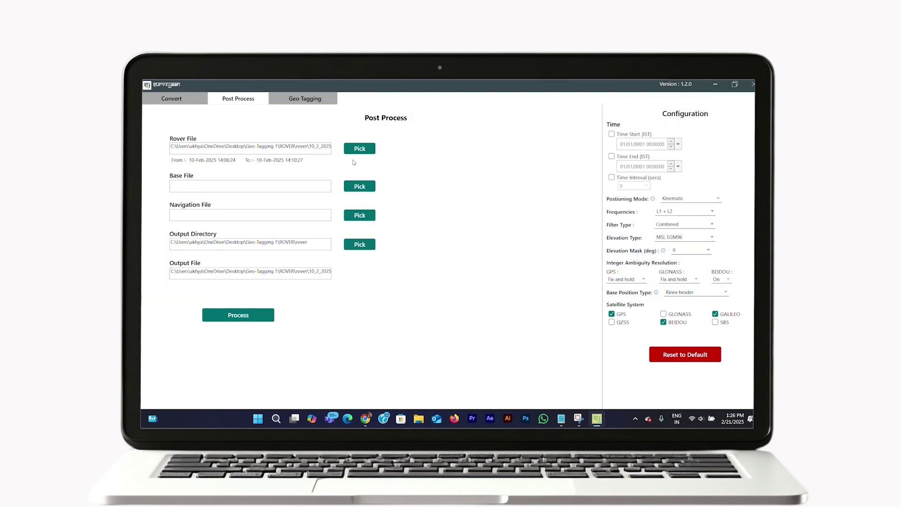
Step: Load raw_10_2_2025,13_54_31_B.obs from Geo-Tagging 1's BASE/base folder as the base file for post-processing
{"action": "left_click", "coordinate": [356, 186]}
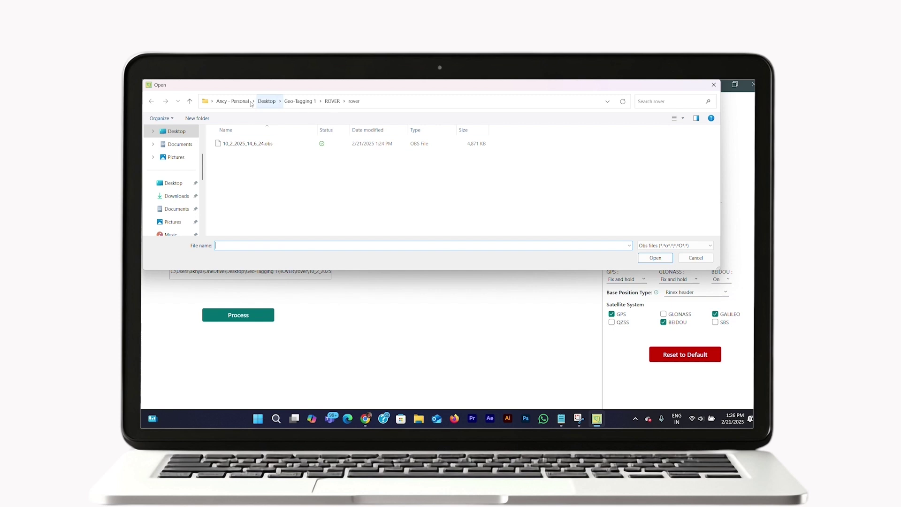
{"action": "left_click", "coordinate": [184, 132]}
{"action": "double_click", "coordinate": [382, 141]}
{"action": "double_click", "coordinate": [251, 144]}
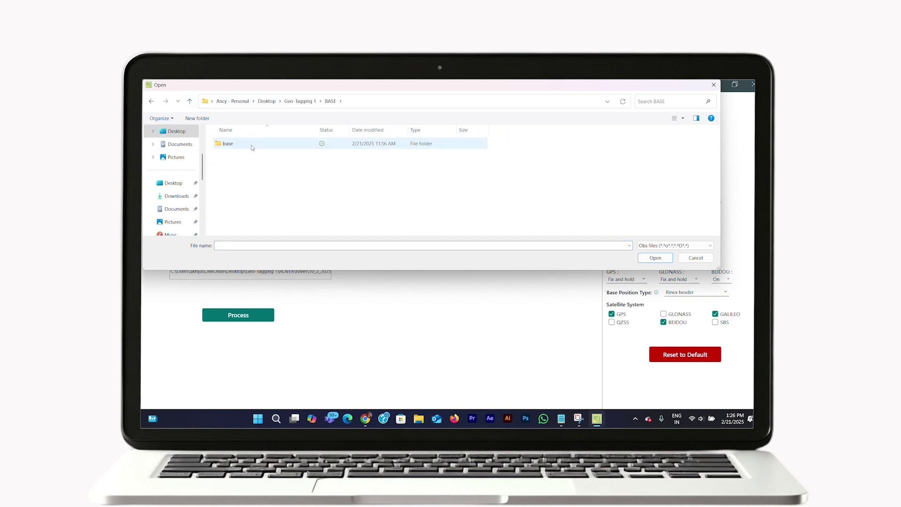
{"action": "double_click", "coordinate": [252, 144]}
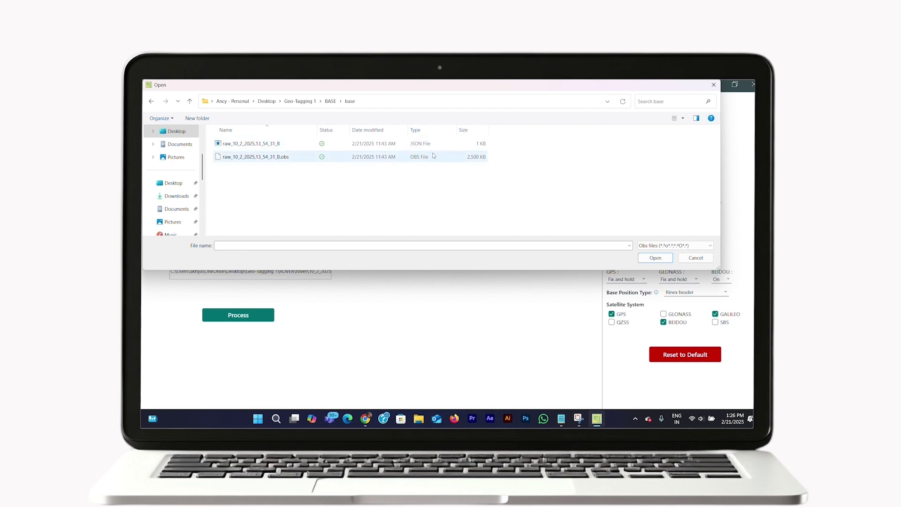
{"action": "left_click", "coordinate": [412, 160]}
{"action": "left_click", "coordinate": [650, 258]}
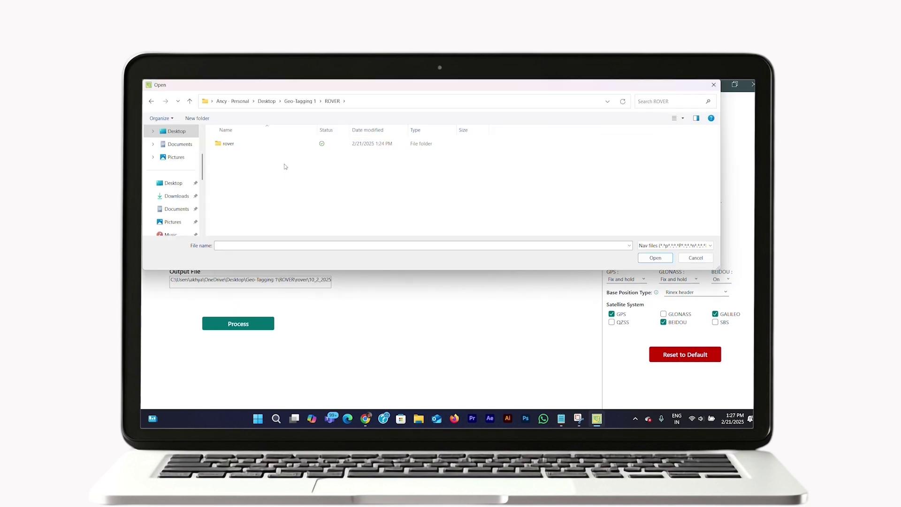
Step: Load 10_2_2025_14_6_24.nav from Geo-Tagging 1's ROVER/rover folder as the navigation file for post-processing
{"action": "double_click", "coordinate": [272, 146]}
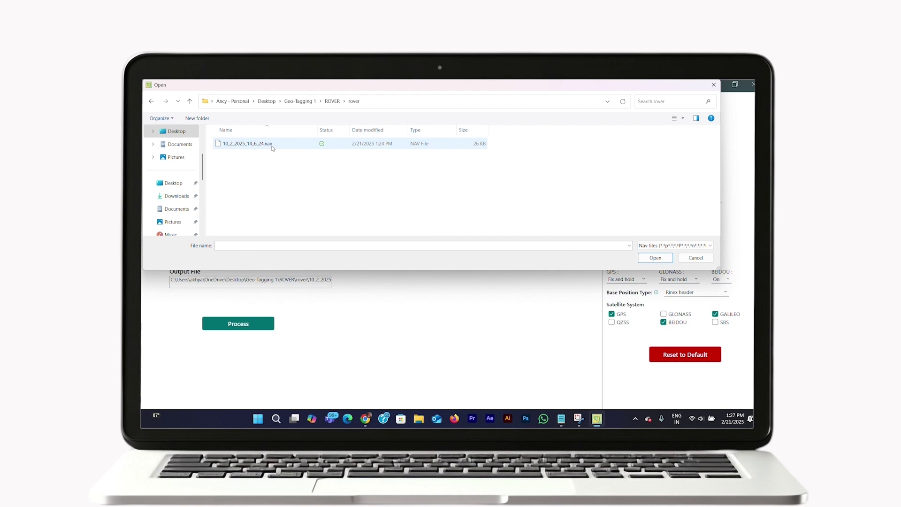
{"action": "left_click", "coordinate": [358, 147]}
{"action": "left_click", "coordinate": [673, 258]}
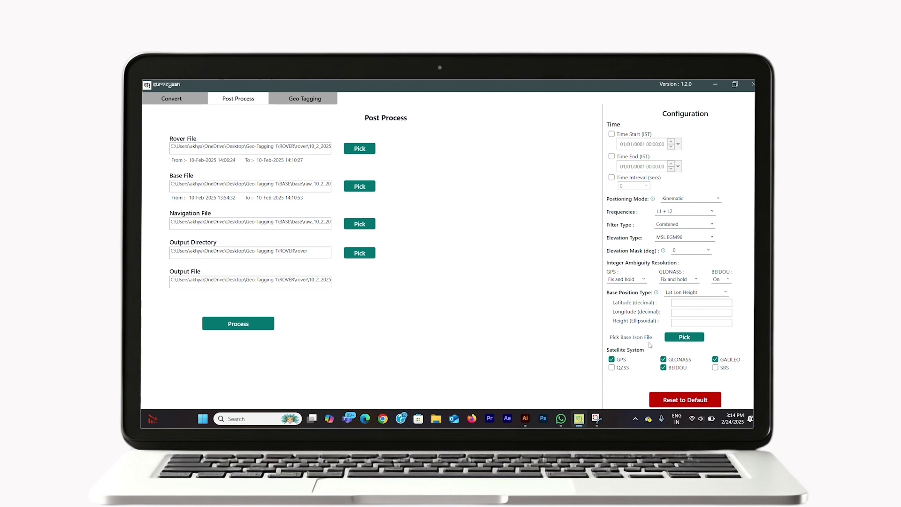
Step: Load raw_10_2_2025,13_54_31_B from the BASE/base folder as the base JSON file for the Lat Lon Height position
{"action": "left_click", "coordinate": [678, 339]}
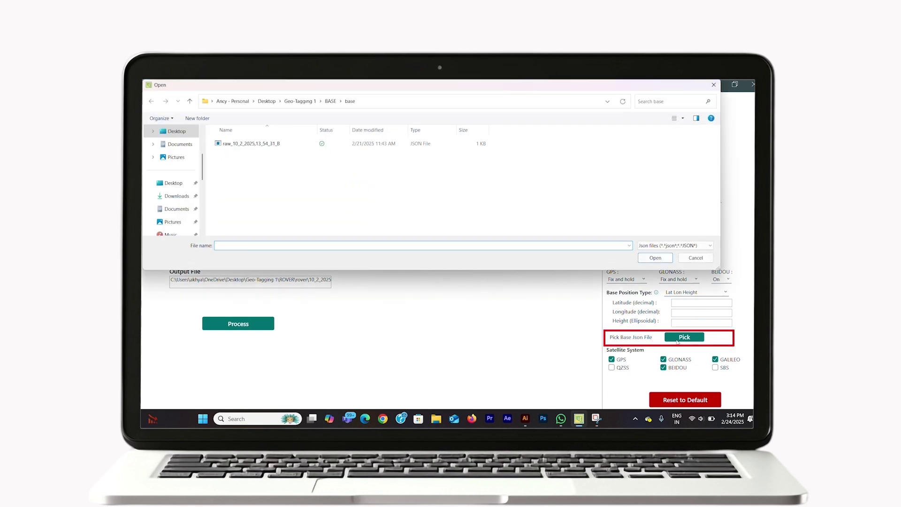
{"action": "left_click", "coordinate": [263, 144]}
{"action": "left_click", "coordinate": [647, 261]}
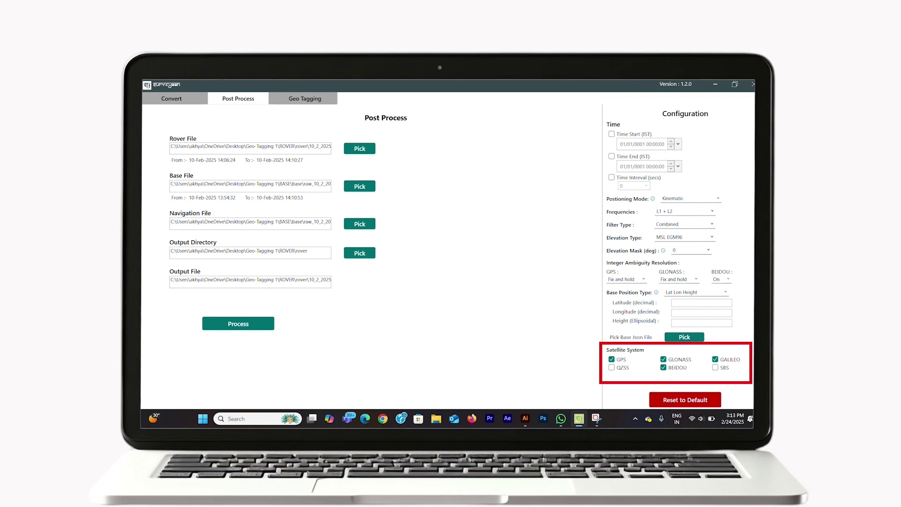
Step: Set the elevation mask to 0 degrees in the post-processing configuration
{"action": "left_click", "coordinate": [709, 250]}
{"action": "left_click", "coordinate": [680, 257]}
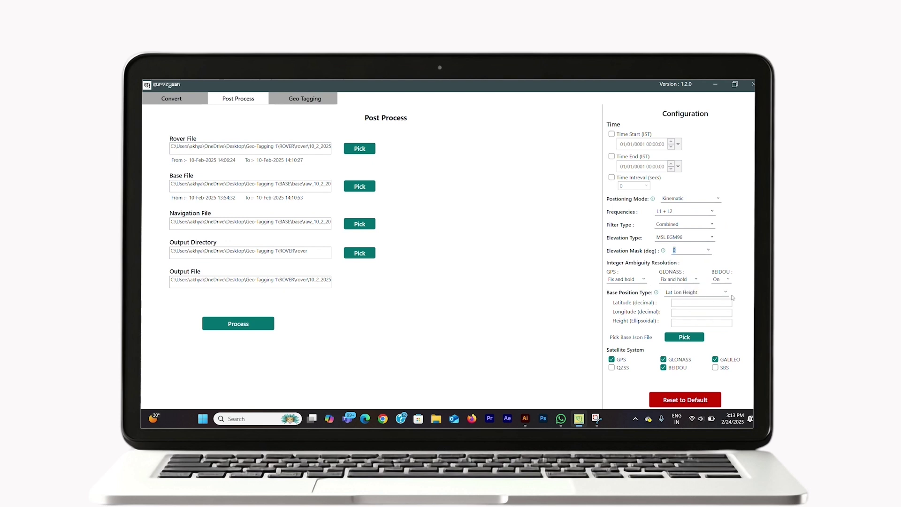
{"action": "left_click", "coordinate": [731, 295]}
{"action": "left_click", "coordinate": [732, 295]}
{"action": "left_click", "coordinate": [733, 295]}
{"action": "left_click", "coordinate": [733, 294]}
Step: Load raw_10_2_2025,13_54_31_B as the base JSON file and run the post-processing
{"action": "left_click", "coordinate": [676, 338]}
{"action": "left_click", "coordinate": [260, 144]}
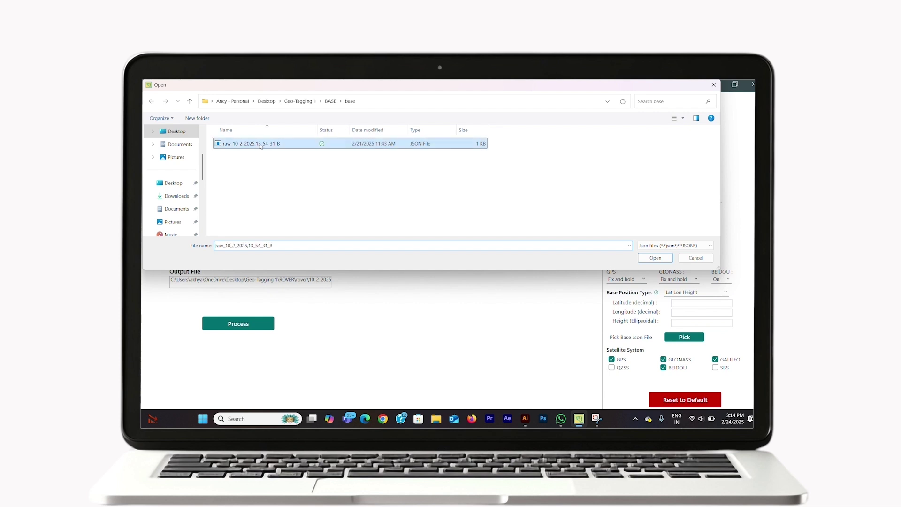
{"action": "double_click", "coordinate": [260, 145]}
{"action": "left_click", "coordinate": [230, 324]}
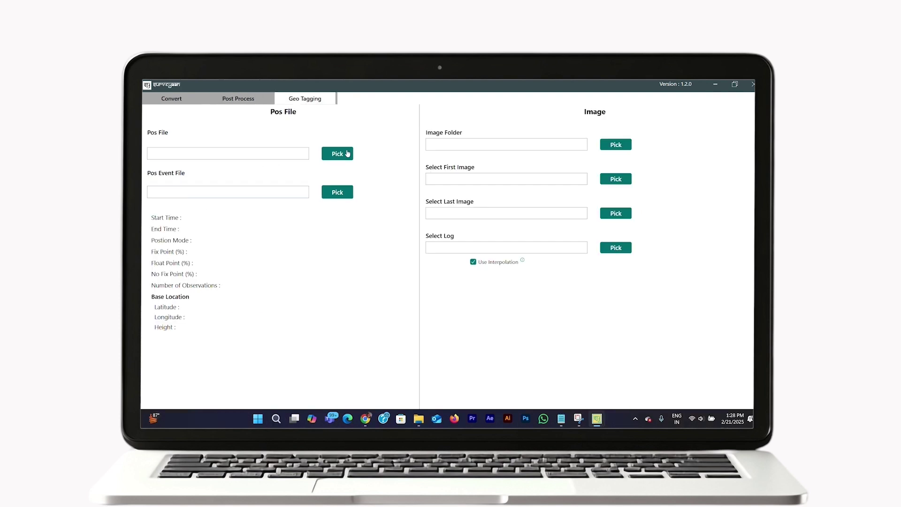
Step: For geotagging, load 10_2_2025_14_6_24.pos as the pos file and 10_2_2025_14_6_24_events.pos as the pos event file
{"action": "left_click", "coordinate": [338, 153]}
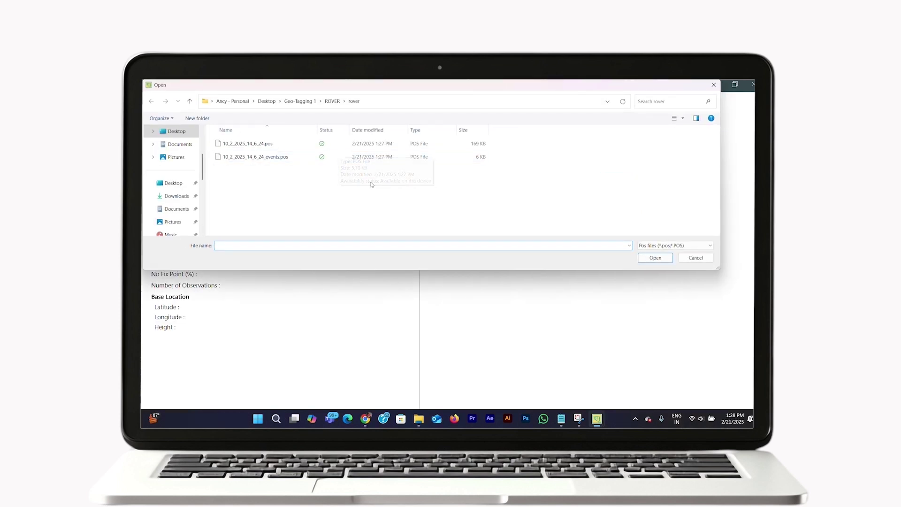
{"action": "left_click", "coordinate": [291, 147]}
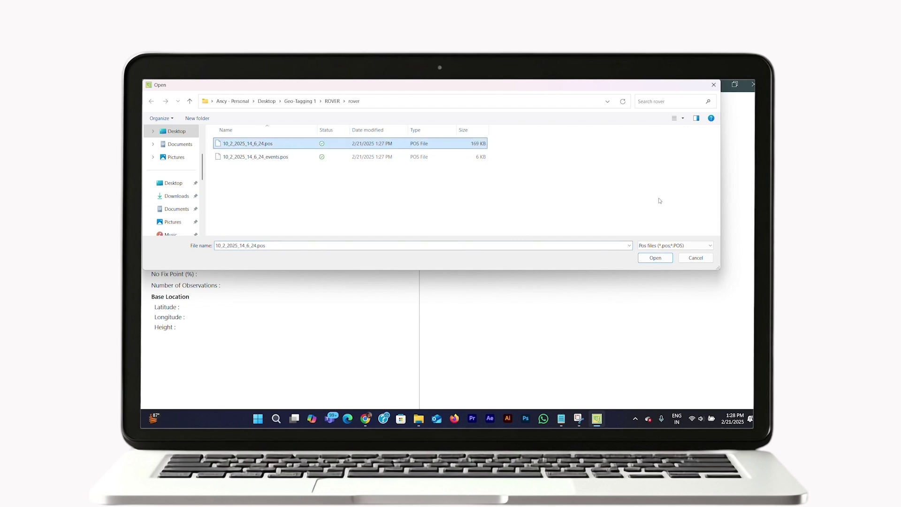
{"action": "left_click", "coordinate": [653, 259]}
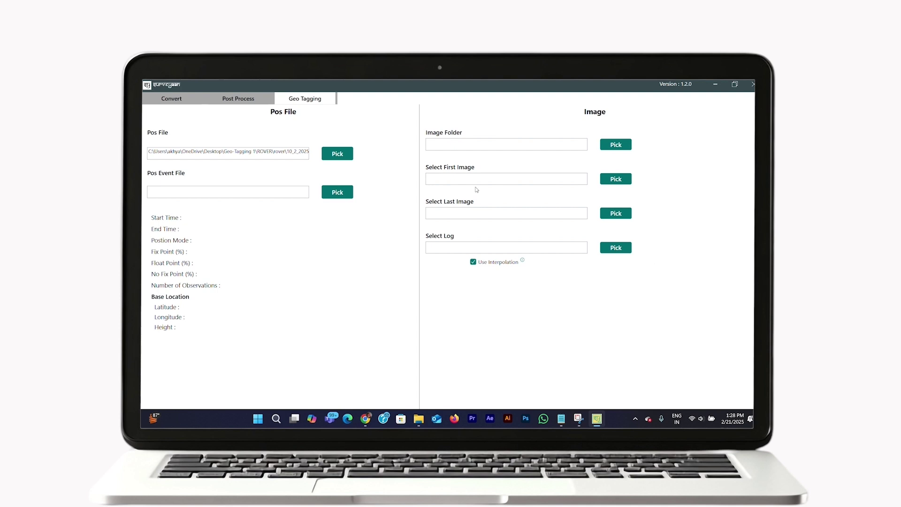
{"action": "left_click", "coordinate": [338, 195]}
{"action": "left_click", "coordinate": [304, 159]}
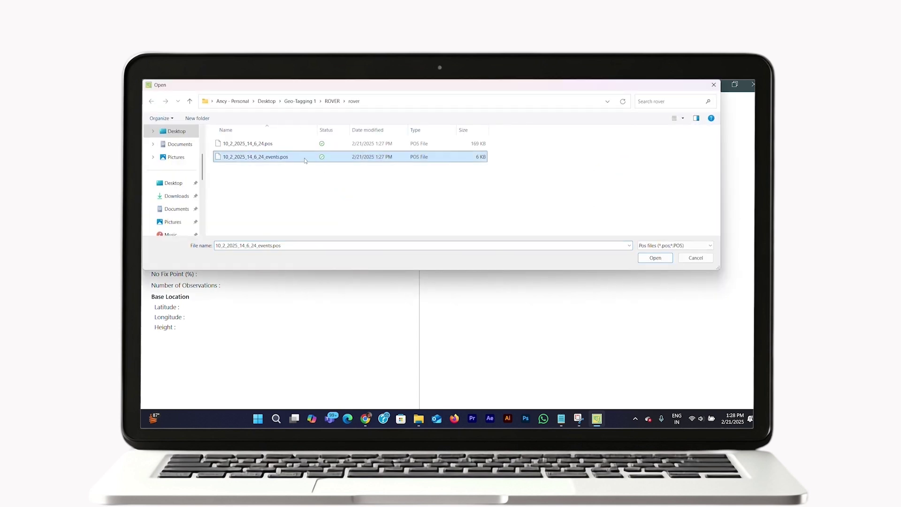
{"action": "left_click", "coordinate": [656, 257]}
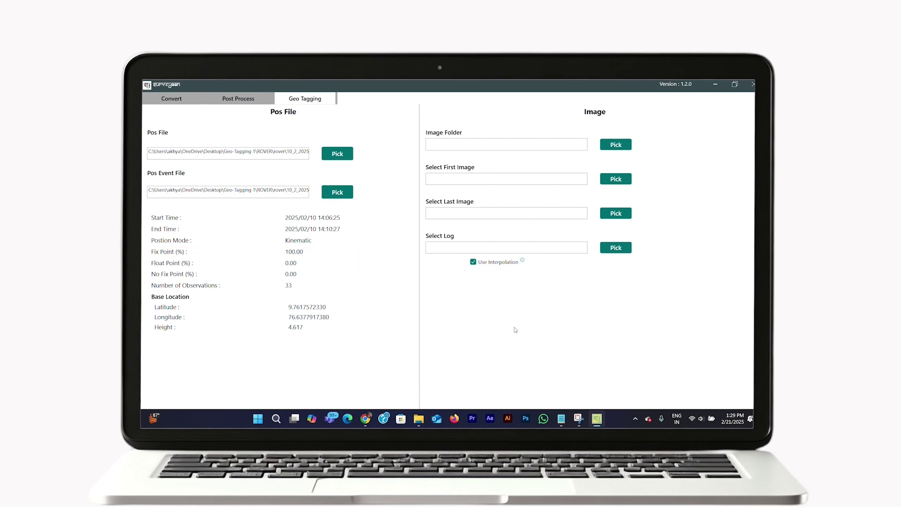
Step: Set the IMAGE folder inside Desktop's Geo-Tagging 1 as the image folder for geotagging
{"action": "left_click", "coordinate": [611, 146]}
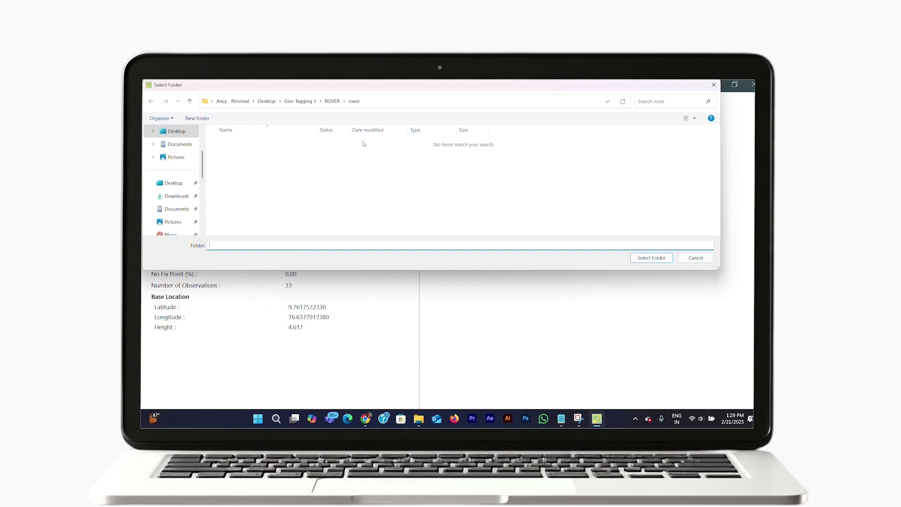
{"action": "left_click", "coordinate": [179, 133]}
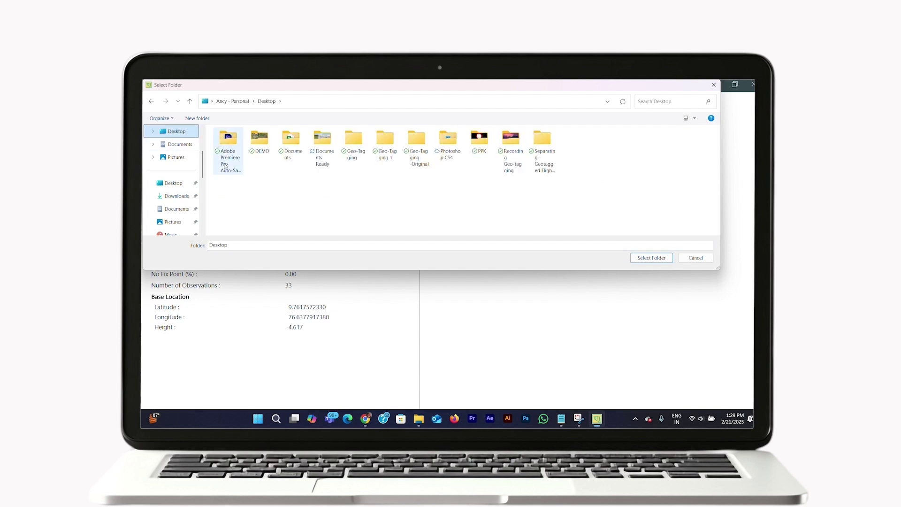
{"action": "left_click", "coordinate": [388, 148]}
{"action": "double_click", "coordinate": [389, 148]}
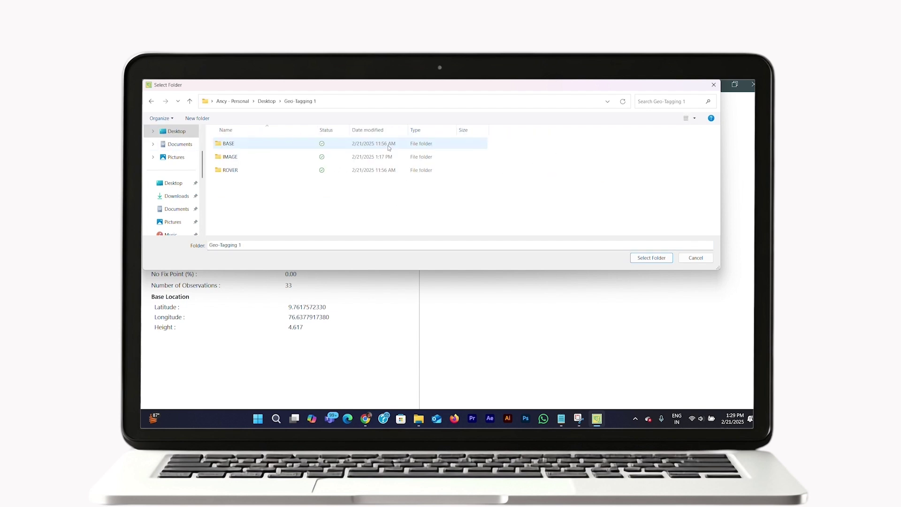
{"action": "left_click", "coordinate": [231, 159]}
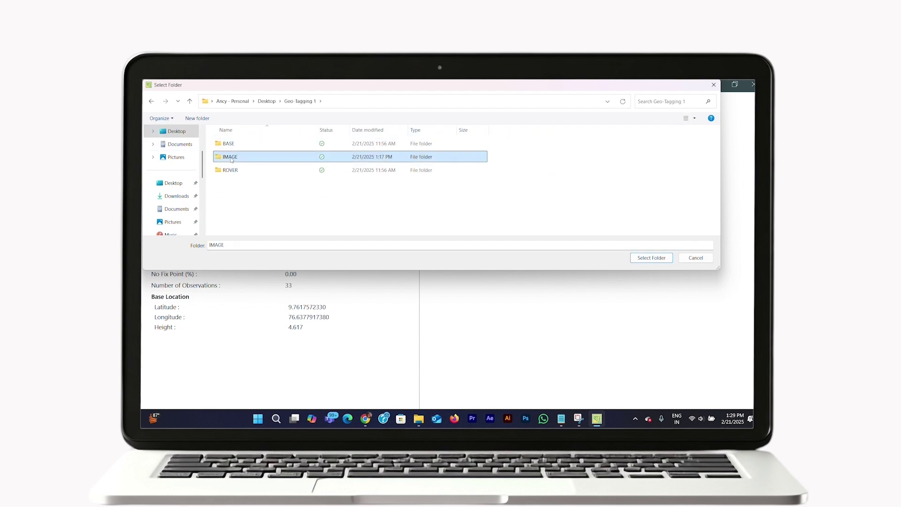
{"action": "left_click", "coordinate": [650, 258]}
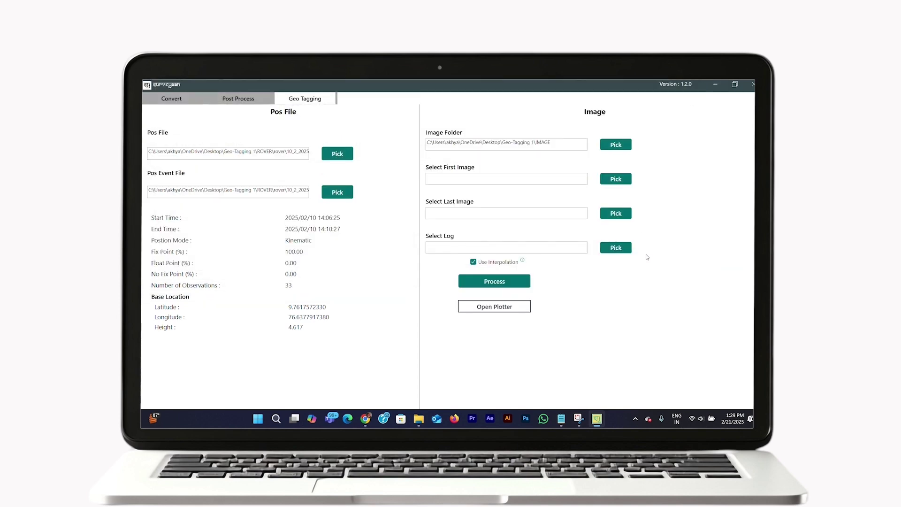
Step: Choose DSC02121 as the first image and DSC02153 as the last image to geotag
{"action": "left_click", "coordinate": [617, 179]}
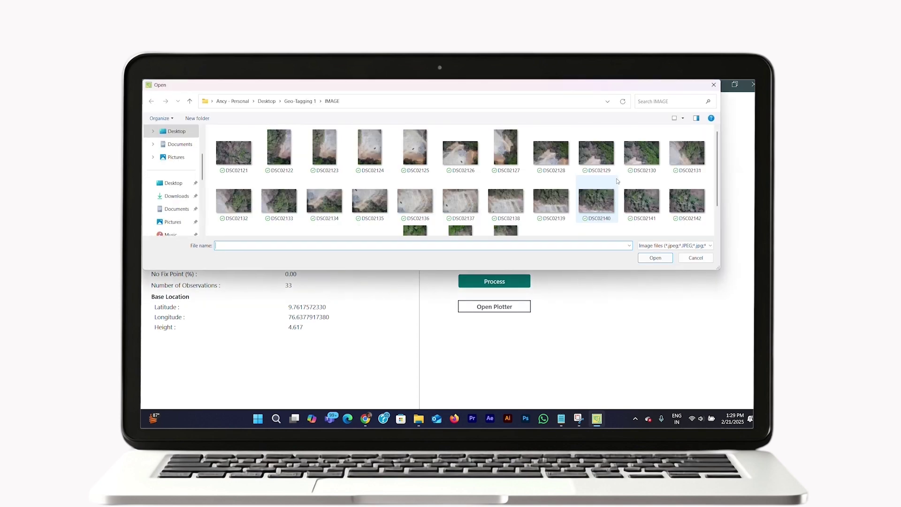
{"action": "left_click", "coordinate": [233, 156]}
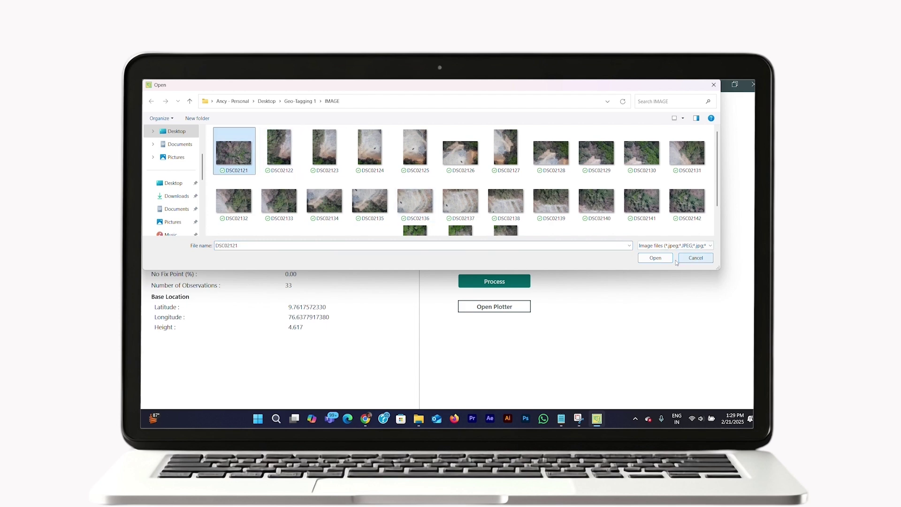
{"action": "left_click", "coordinate": [655, 257]}
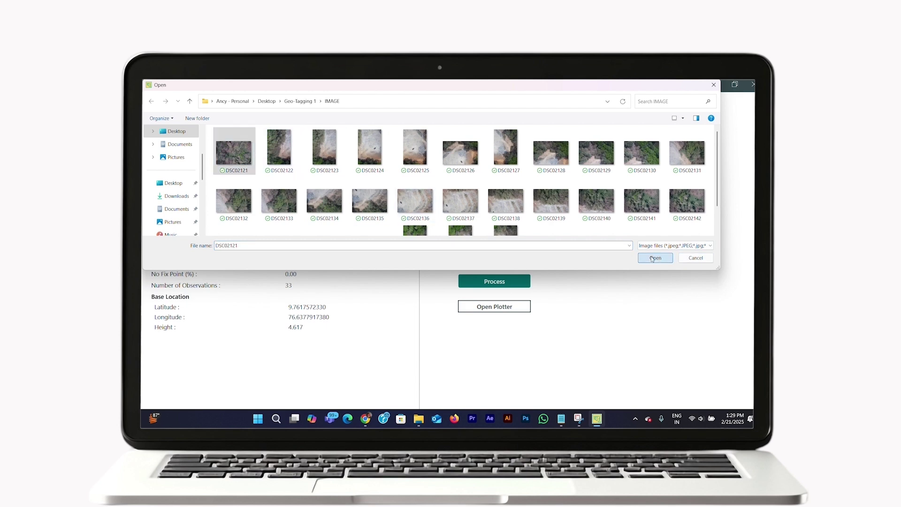
{"action": "left_click", "coordinate": [615, 213]}
{"action": "scroll", "coordinate": [658, 211], "scroll_direction": "down", "scroll_amount": 1}
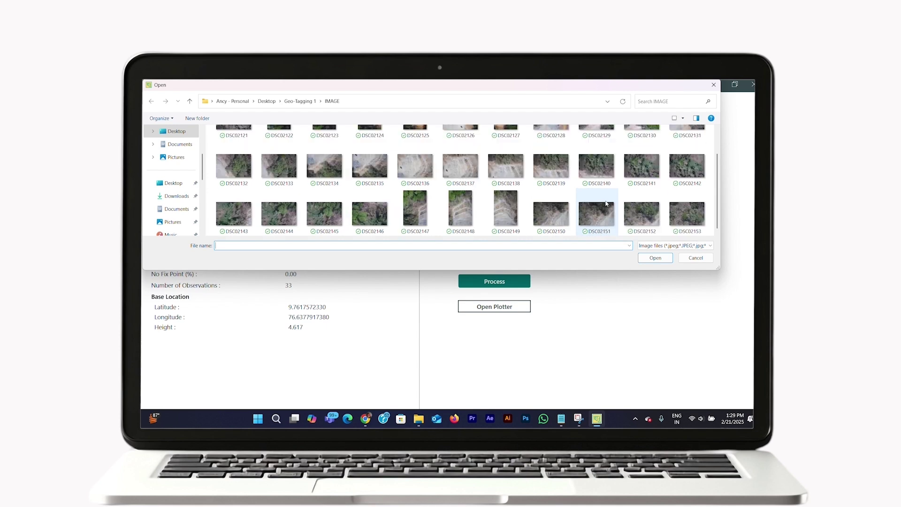
{"action": "left_click", "coordinate": [693, 221]}
{"action": "left_click", "coordinate": [656, 258]}
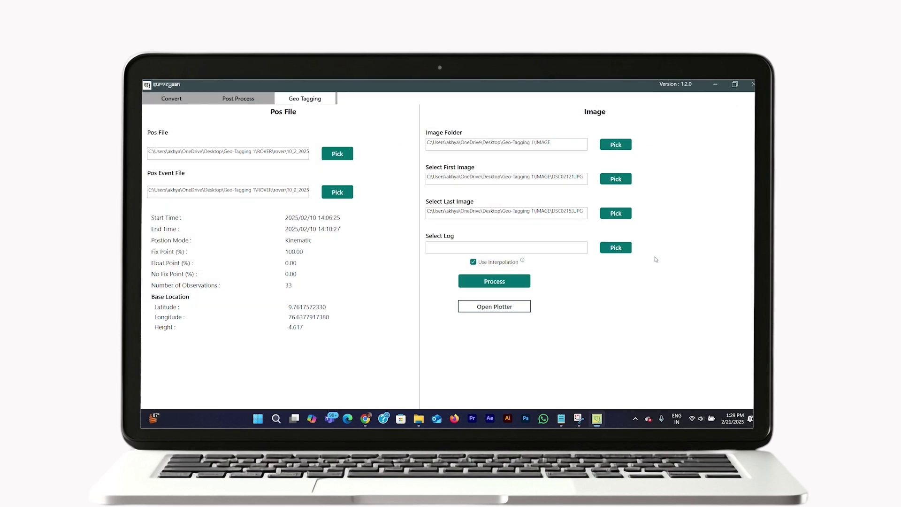
Step: Load the rover's CSV log from Geo-Tagging 1's ROVER/rover folder and run the geotagging of the images
{"action": "left_click", "coordinate": [610, 249]}
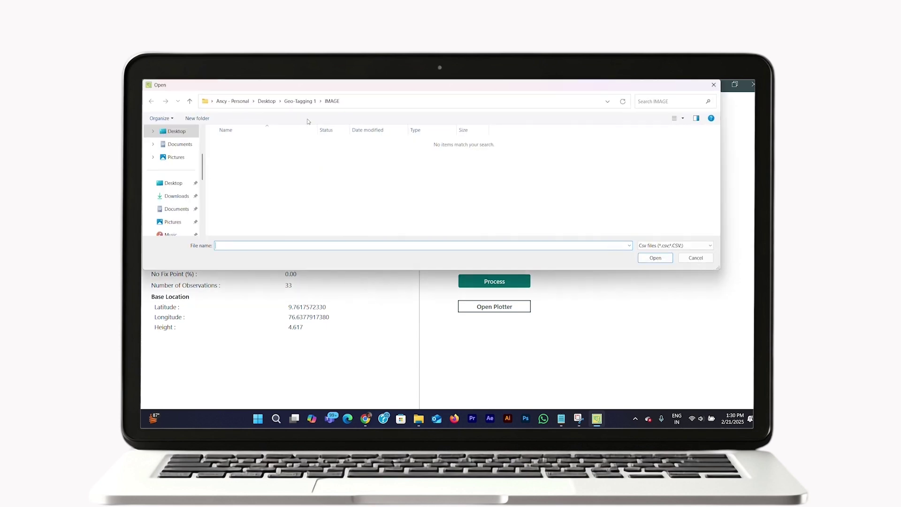
{"action": "left_click", "coordinate": [300, 101]}
{"action": "double_click", "coordinate": [262, 172]}
{"action": "double_click", "coordinate": [271, 146]}
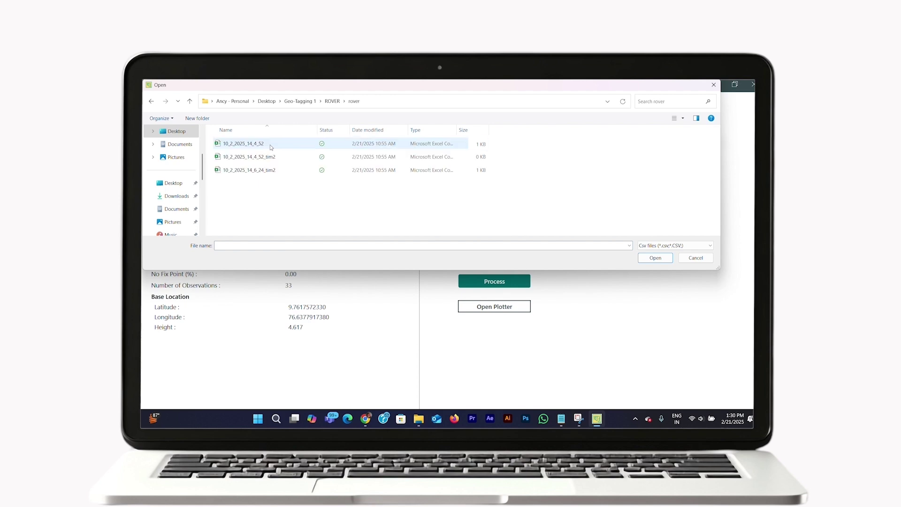
{"action": "double_click", "coordinate": [271, 147]}
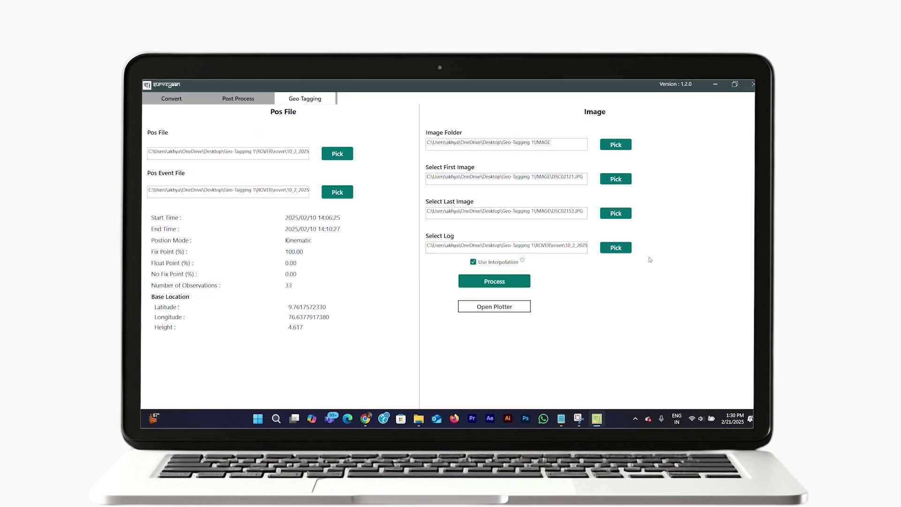
{"action": "left_click", "coordinate": [495, 283]}
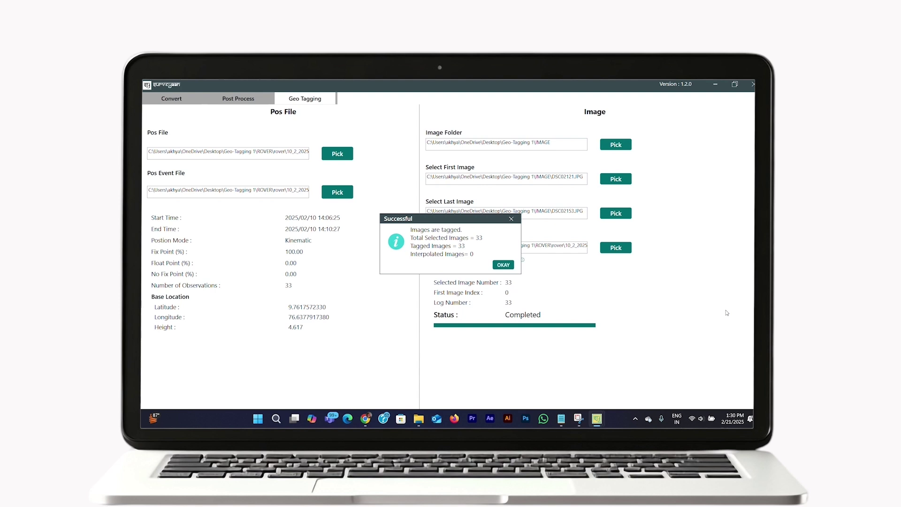
{"action": "left_click", "coordinate": [503, 265]}
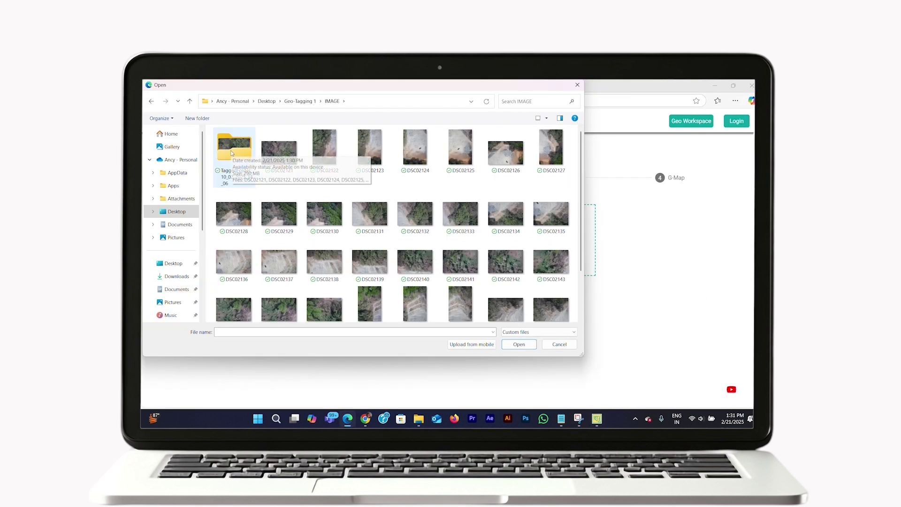
Step: Select all images in IMAGE/TaggedFolder_10_02_2025_14_06 for upload to Surveyaan GeoTools Map Viewer
{"action": "double_click", "coordinate": [231, 153]}
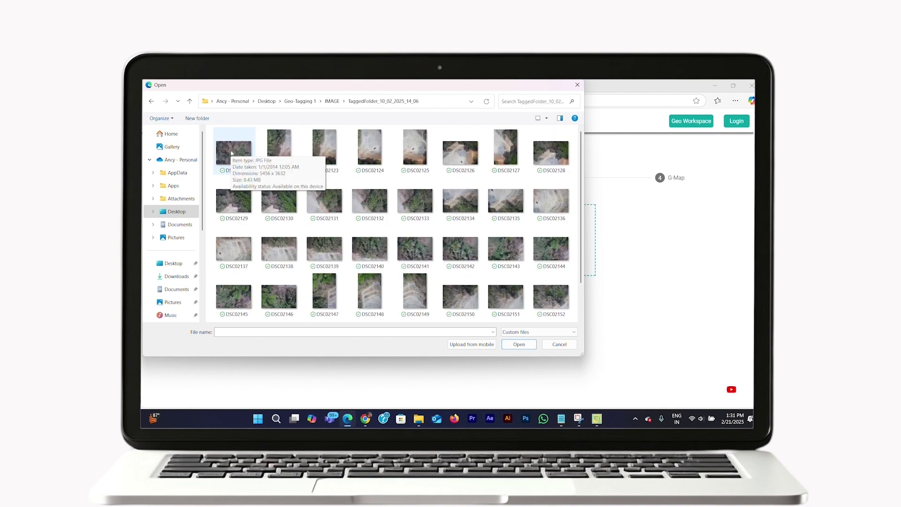
{"action": "left_click", "coordinate": [231, 153]}
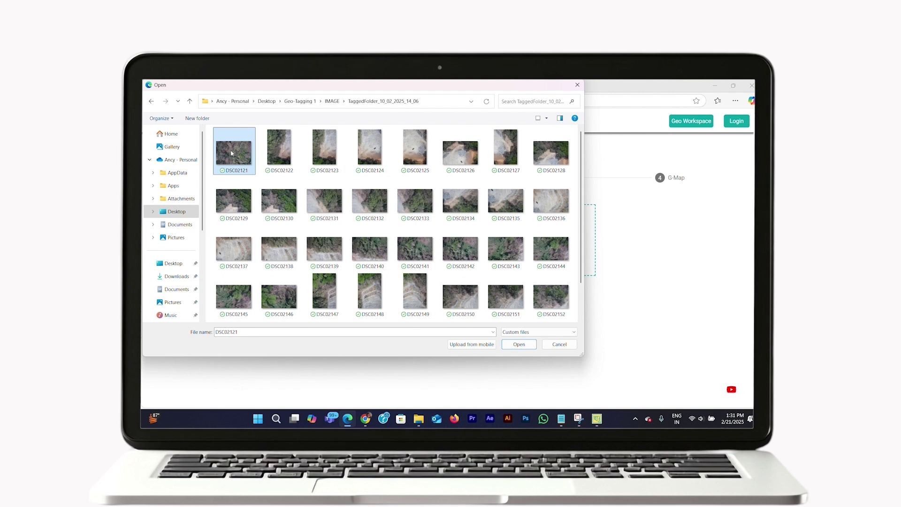
{"action": "key", "text": "ctrl+a"}
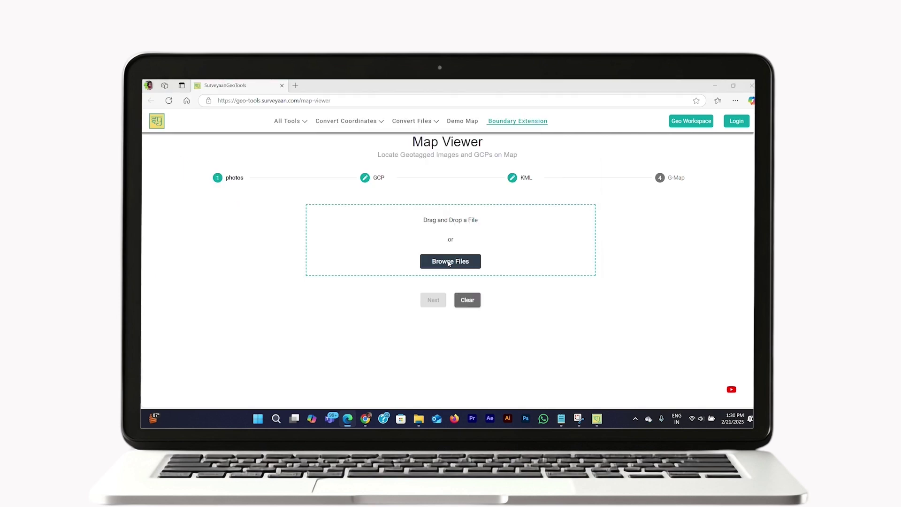
Step: Load all images from Desktop's Geo-Tagging 1/IMAGE/TaggedFolder_10_02_2025_14_06 folder into the Map Viewer's photos stage
{"action": "left_click", "coordinate": [448, 263]}
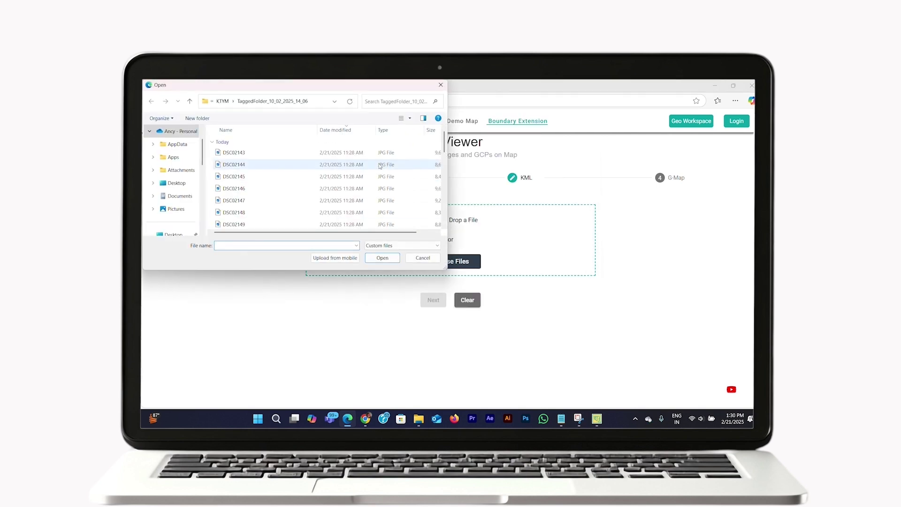
{"action": "scroll", "coordinate": [375, 173], "scroll_direction": "down", "scroll_amount": 5}
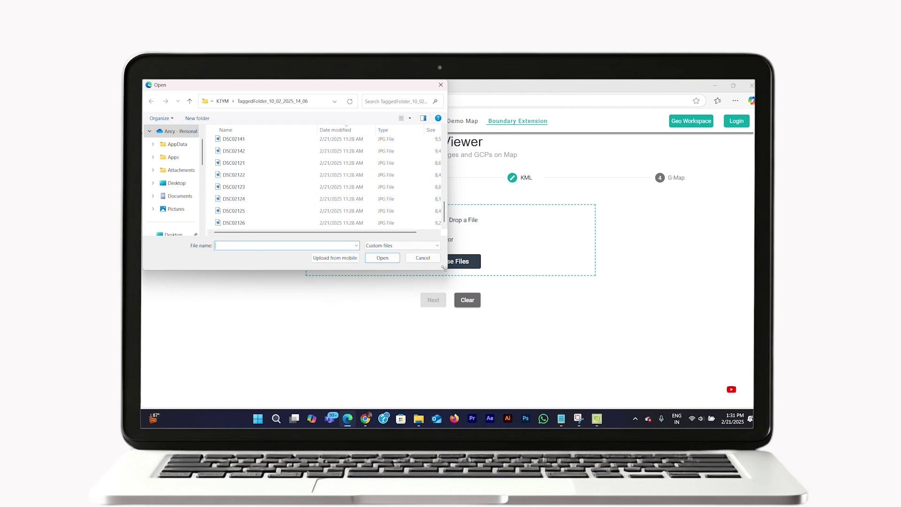
{"action": "left_click_drag", "start_coordinate": [444, 269], "coordinate": [582, 356]}
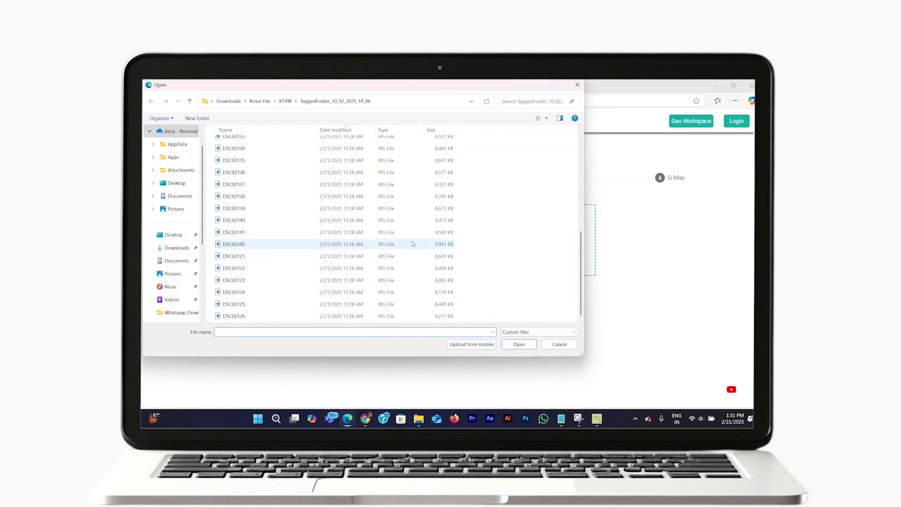
{"action": "scroll", "coordinate": [413, 244], "scroll_direction": "up", "scroll_amount": 5}
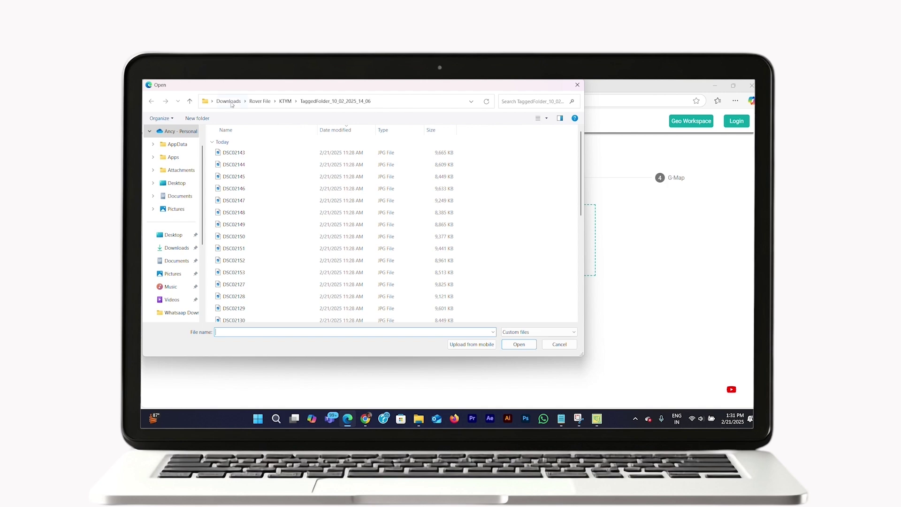
{"action": "scroll", "coordinate": [174, 155], "scroll_direction": "up", "scroll_amount": 1}
{"action": "left_click", "coordinate": [176, 212]}
{"action": "double_click", "coordinate": [408, 145]}
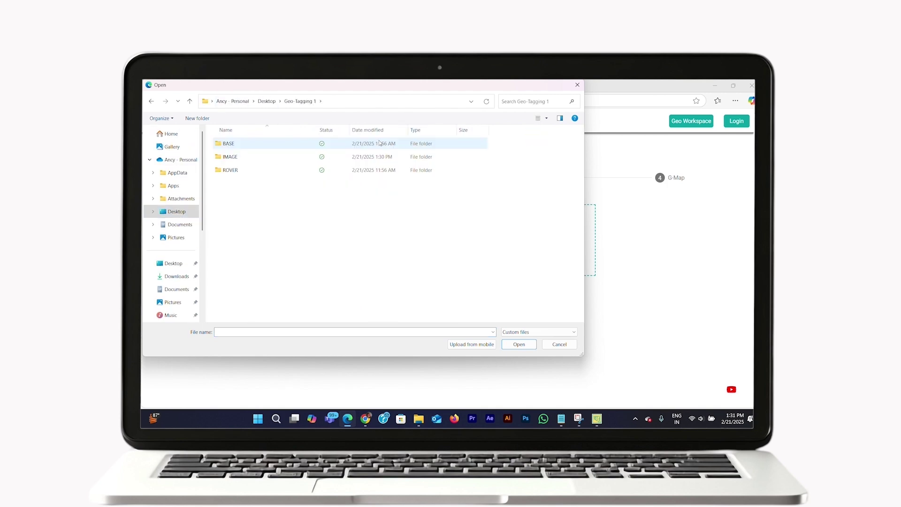
{"action": "double_click", "coordinate": [370, 157]}
{"action": "double_click", "coordinate": [233, 154]}
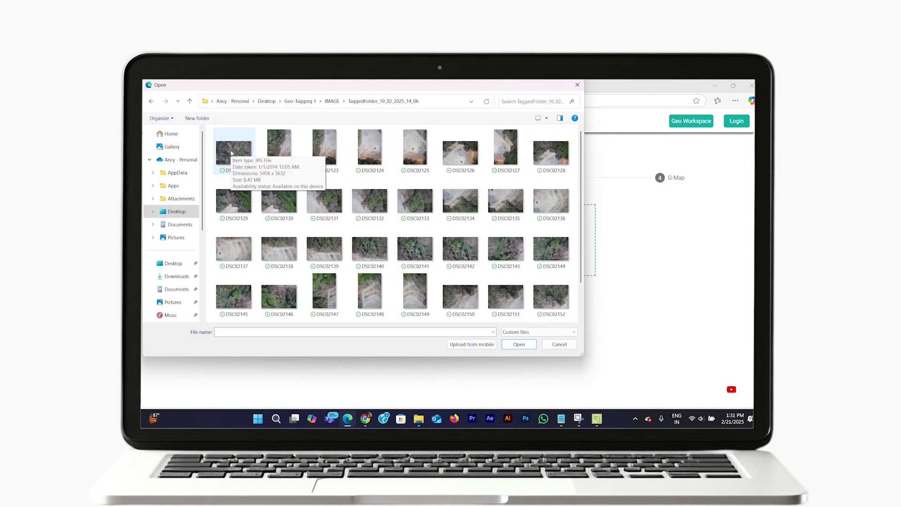
{"action": "left_click", "coordinate": [231, 153]}
{"action": "key", "text": "ctrl+a"}
{"action": "left_click", "coordinate": [519, 344]}
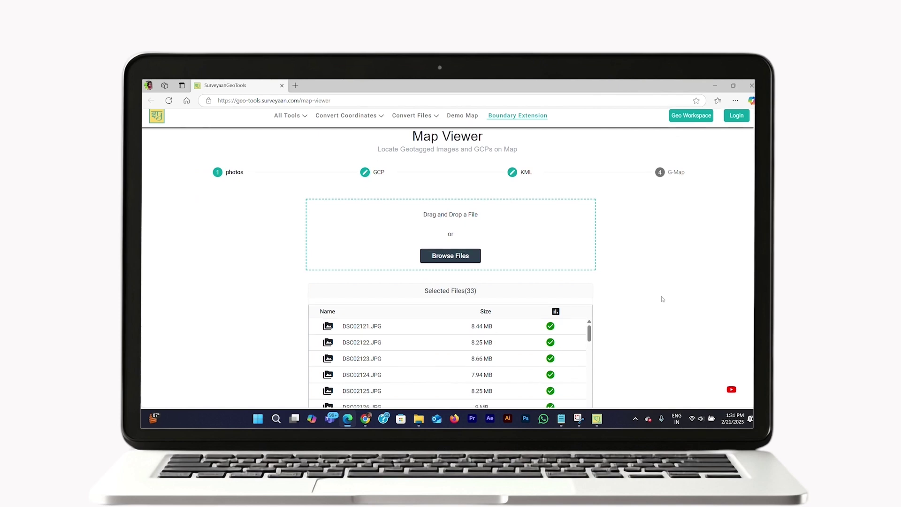
Step: Continue with the loaded photos, skip the optional GCP and KML inputs, and show the images on G-Map
{"action": "scroll", "coordinate": [662, 299], "scroll_direction": "down", "scroll_amount": 1}
{"action": "left_click", "coordinate": [431, 387]}
{"action": "left_click", "coordinate": [474, 169]}
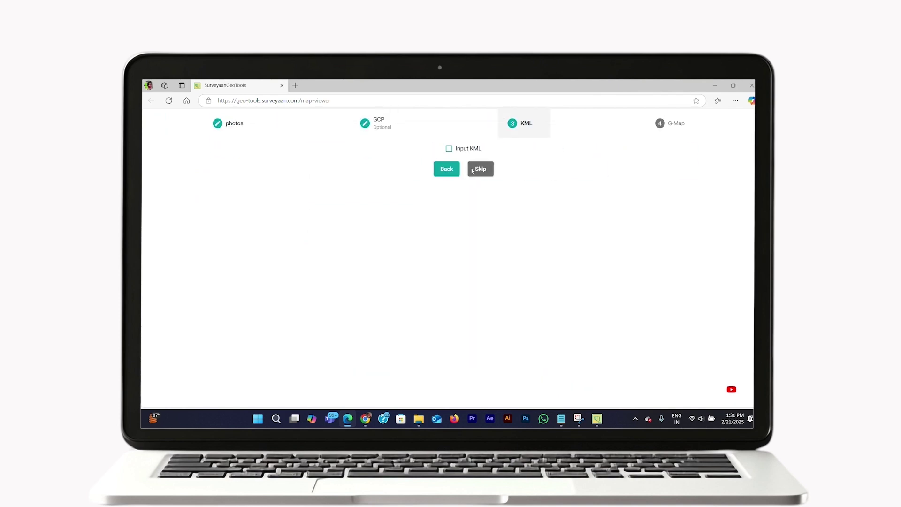
{"action": "left_click", "coordinate": [469, 170]}
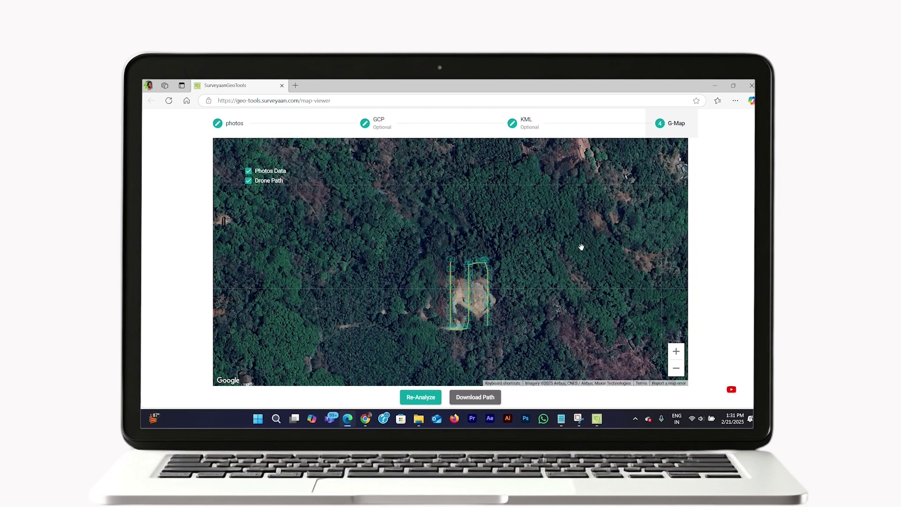
Step: Examine the geotagged photo positions up close on the map, toggling the Drone Path overlay off and back on to compare
{"action": "left_click_drag", "start_coordinate": [555, 280], "coordinate": [554, 242]}
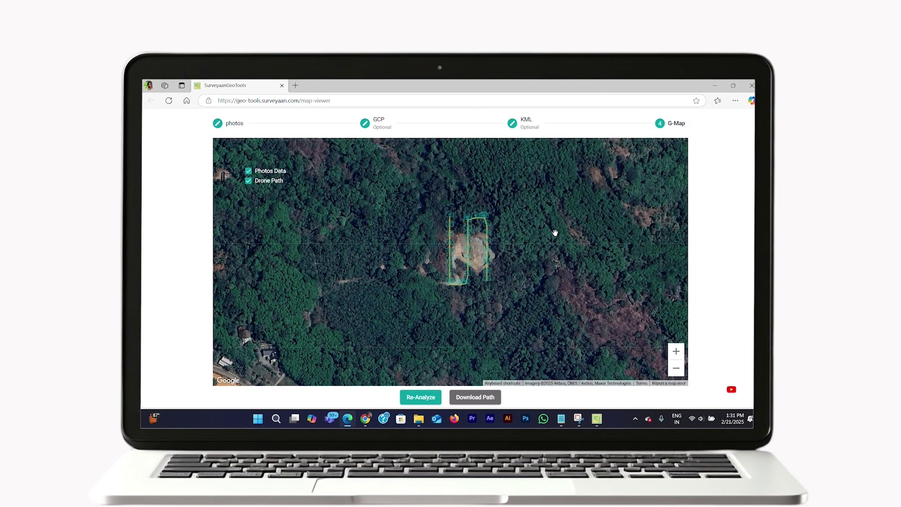
{"action": "scroll", "coordinate": [554, 243], "scroll_direction": "up", "scroll_amount": 2}
{"action": "scroll", "coordinate": [521, 246], "scroll_direction": "down", "scroll_amount": 1}
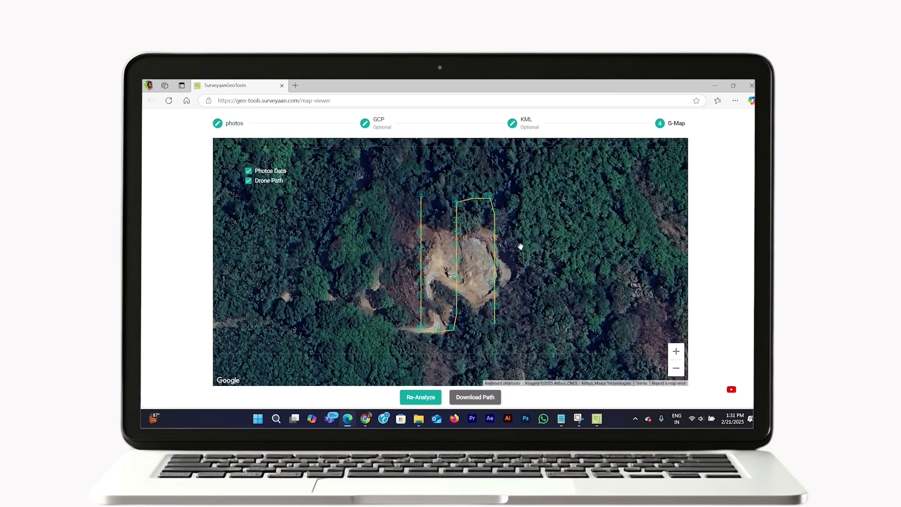
{"action": "left_click", "coordinate": [249, 180]}
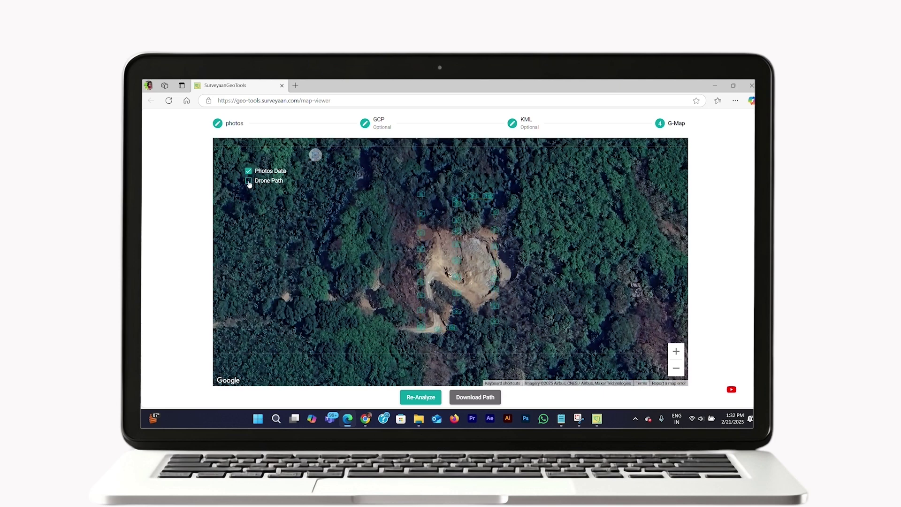
{"action": "left_click", "coordinate": [249, 180]}
{"action": "left_click", "coordinate": [248, 180]}
{"action": "left_click", "coordinate": [248, 180]}
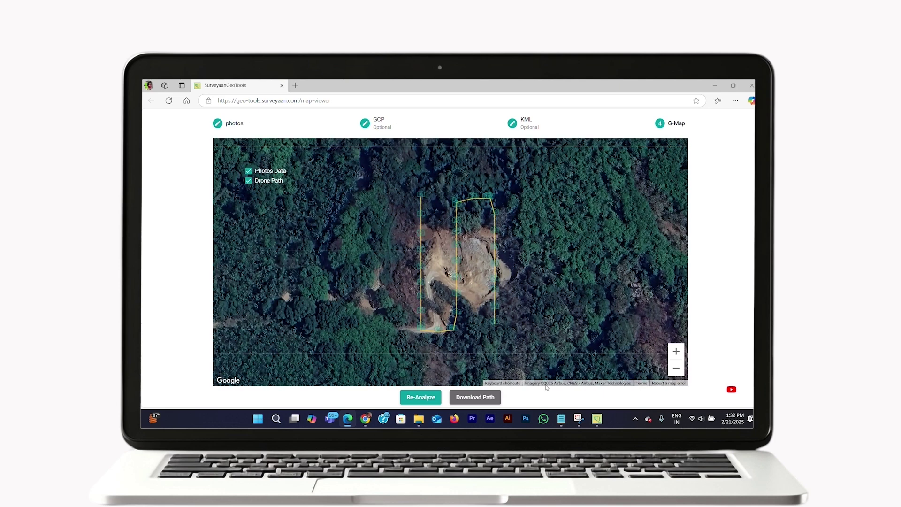